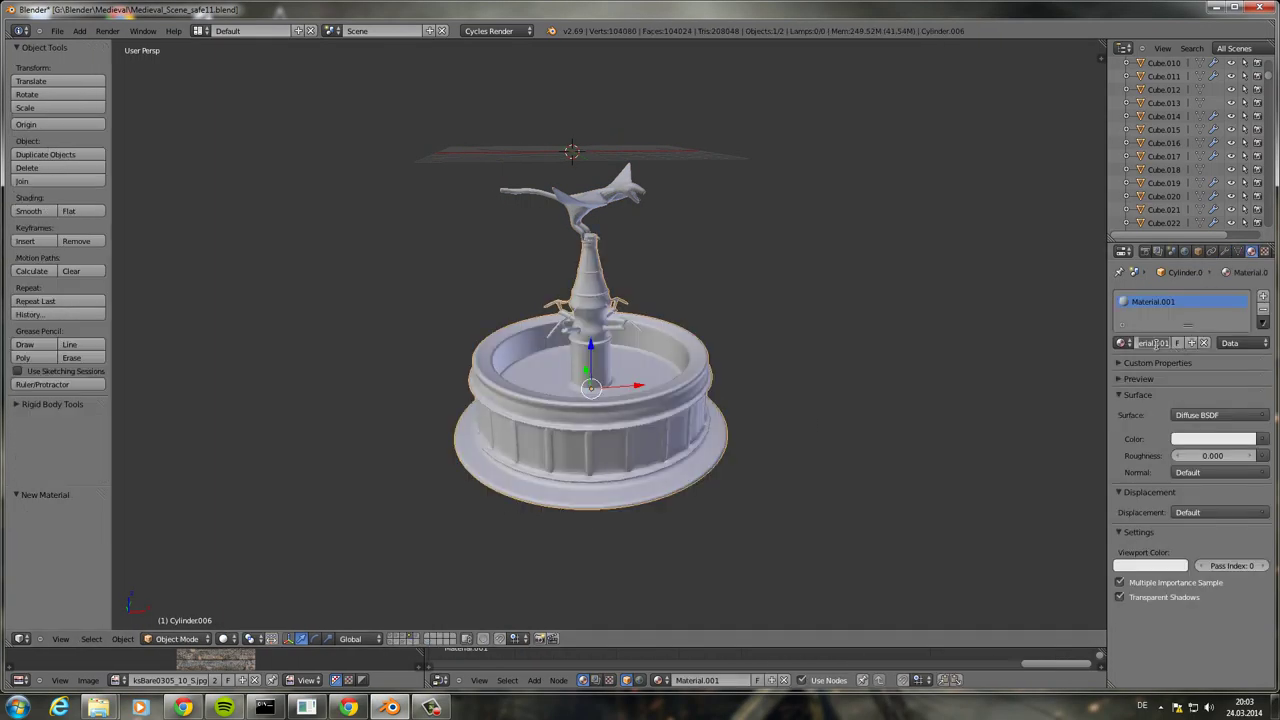
type("Brunnen")
- Drive the material's Color with an Image Texture loading RockSmooth0173_1_S.jpg
left_click(1116, 439)
left_click(1000, 525)
left_click_drag(870, 648, 865, 470)
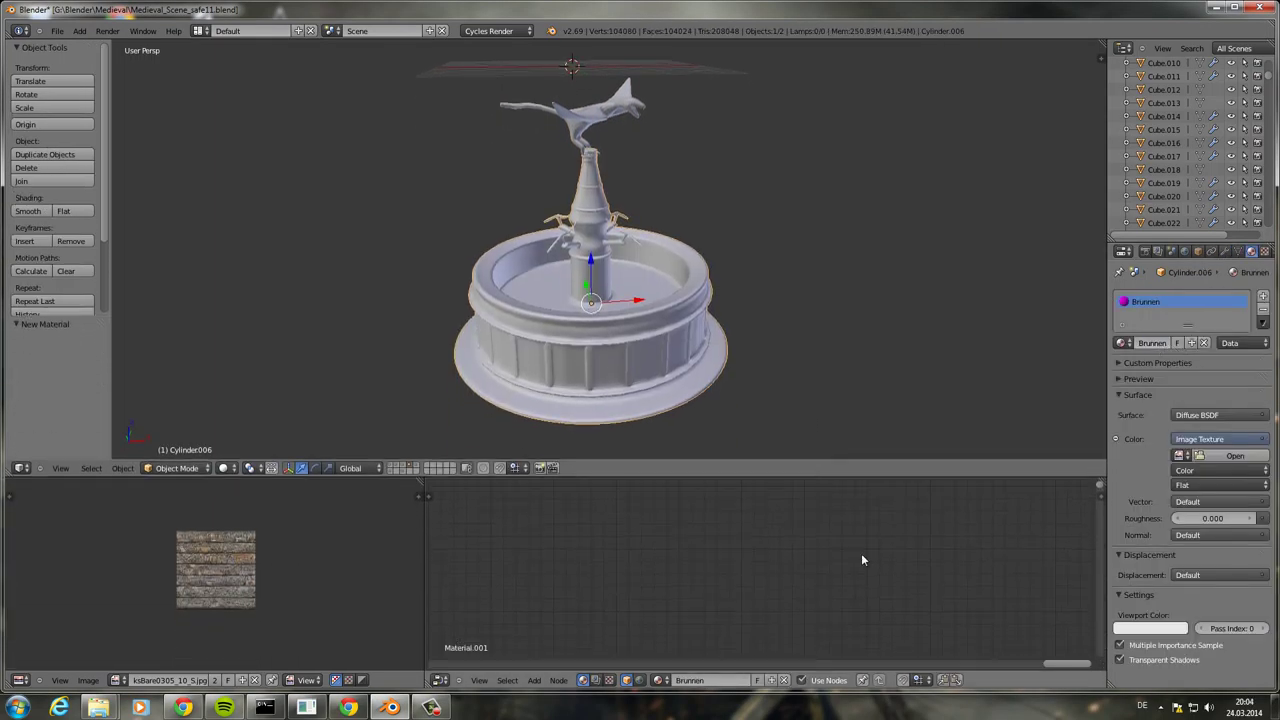
left_click(618, 552)
left_click(80, 374)
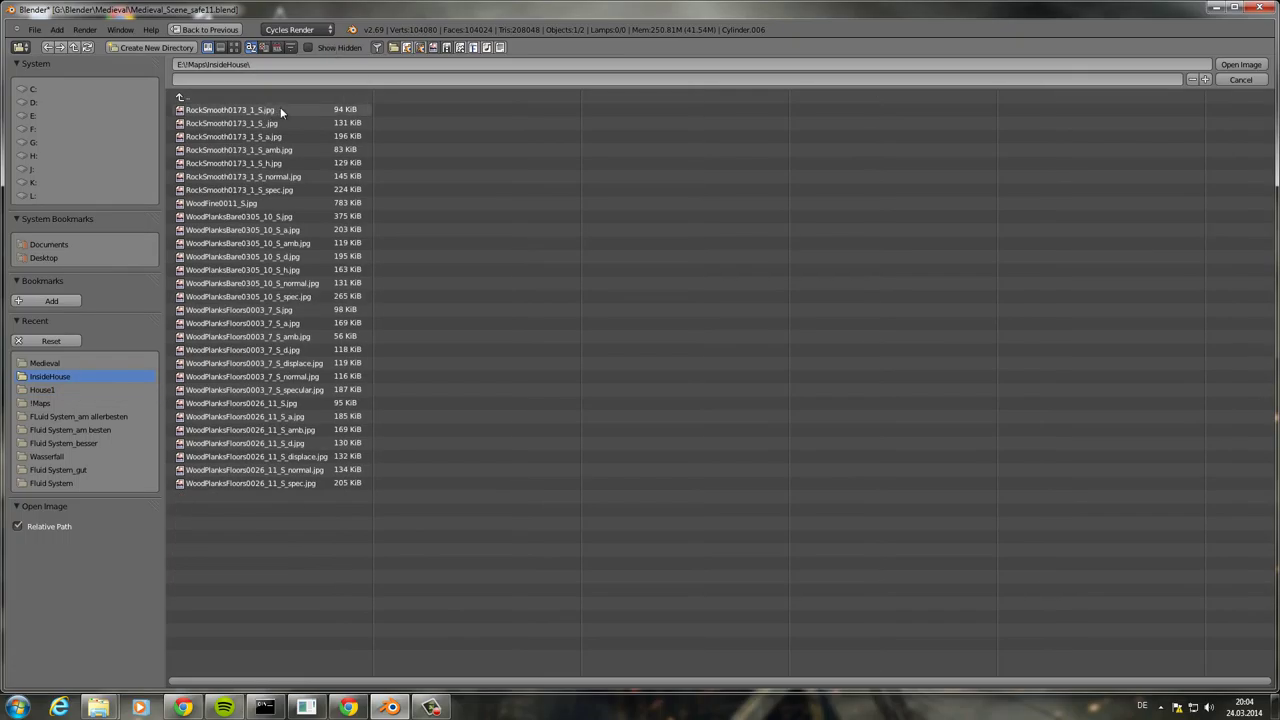
double_click(280, 107)
- Unwrap the fountain mesh's UVs and show the rock image in the image editor
key("Tab")
left_click(117, 680)
type("st")
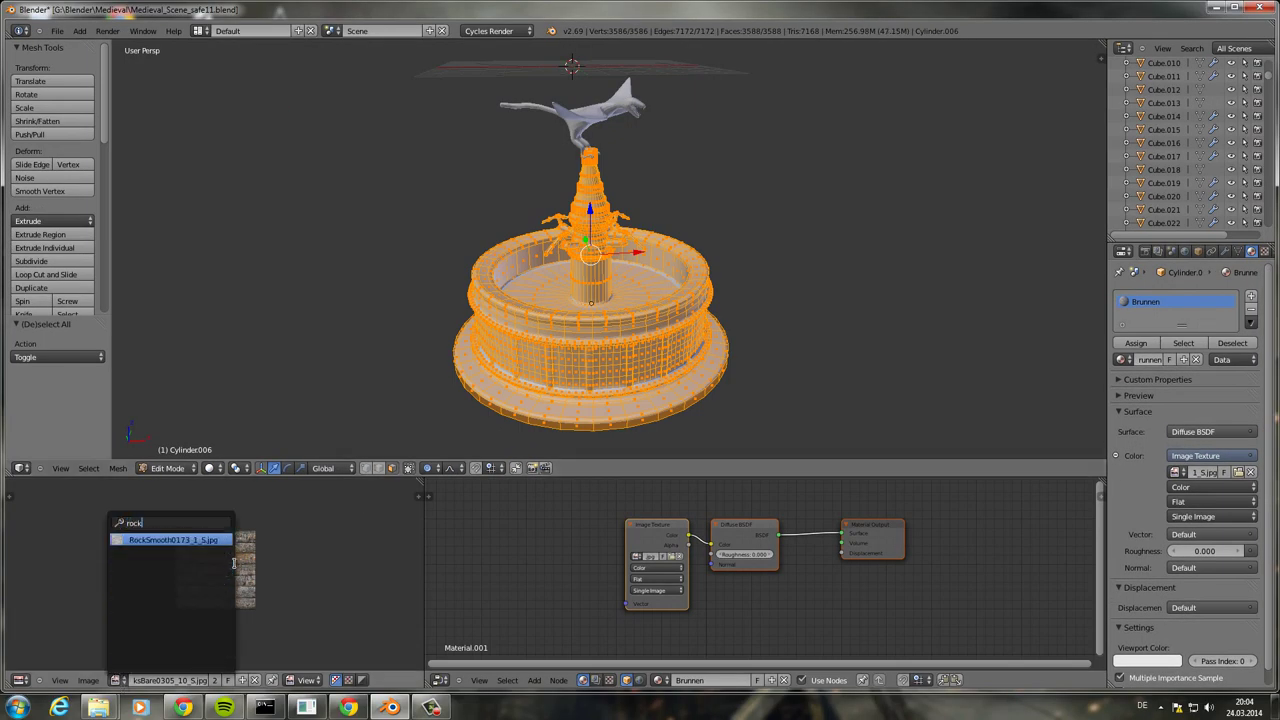
key("Return")
key("u")
left_click(471, 420)
key("Return")
key("Tab")
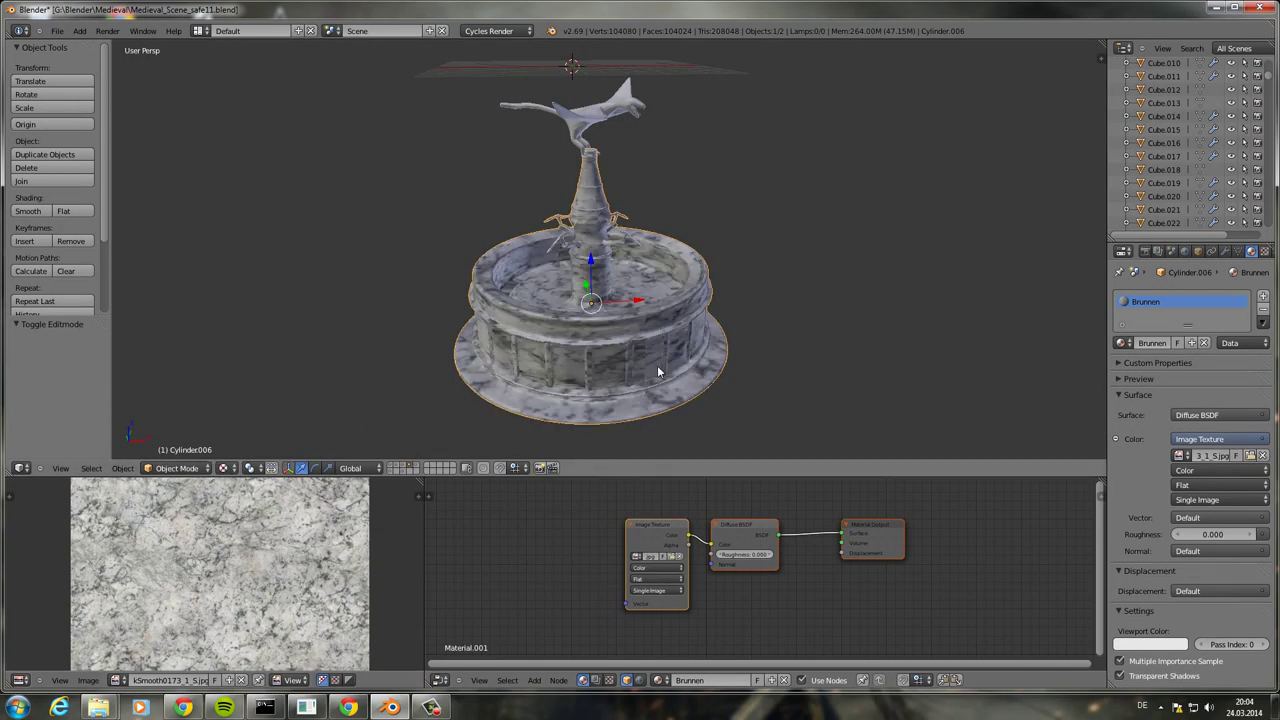
- Check the fountain's UV layout in edit mode, then view the fountain top
scroll(657, 370, "up", 3)
key("Tab")
scroll(325, 595, "up", 3)
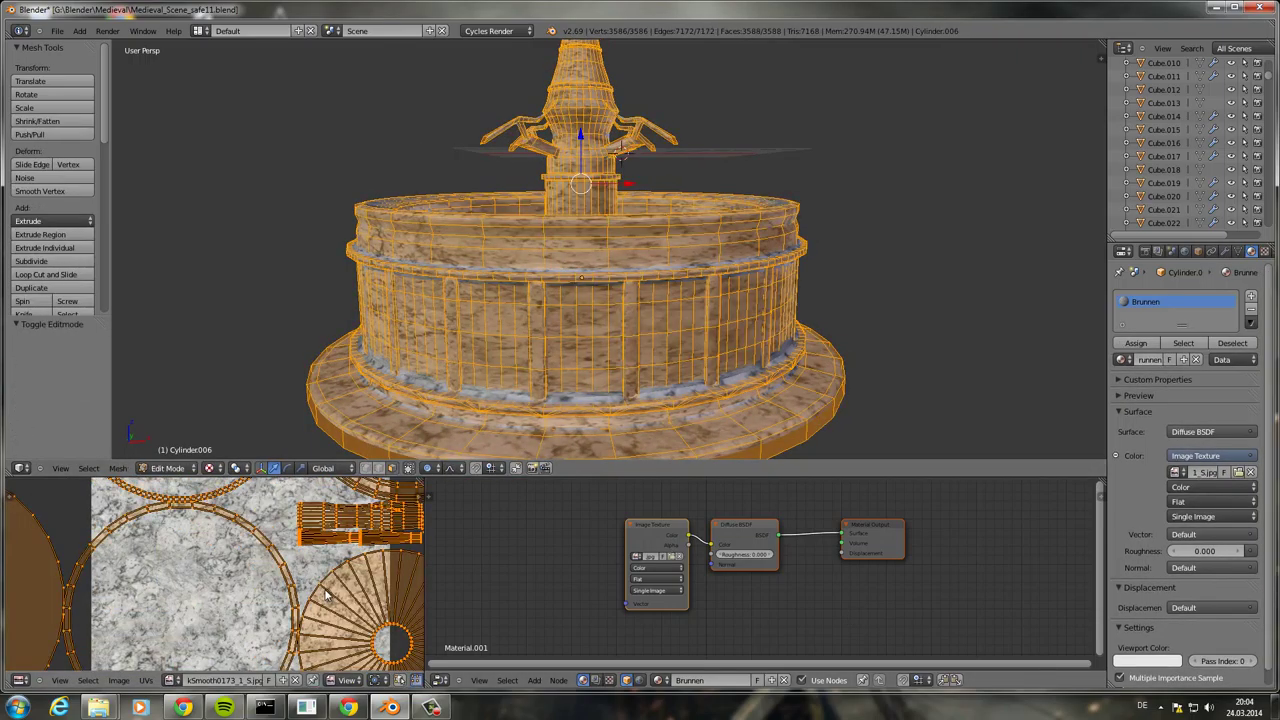
key("Tab")
middle_click_drag(534, 370, 645, 345)
- Smart UV Project the whole fountain mesh
right_click(600, 112)
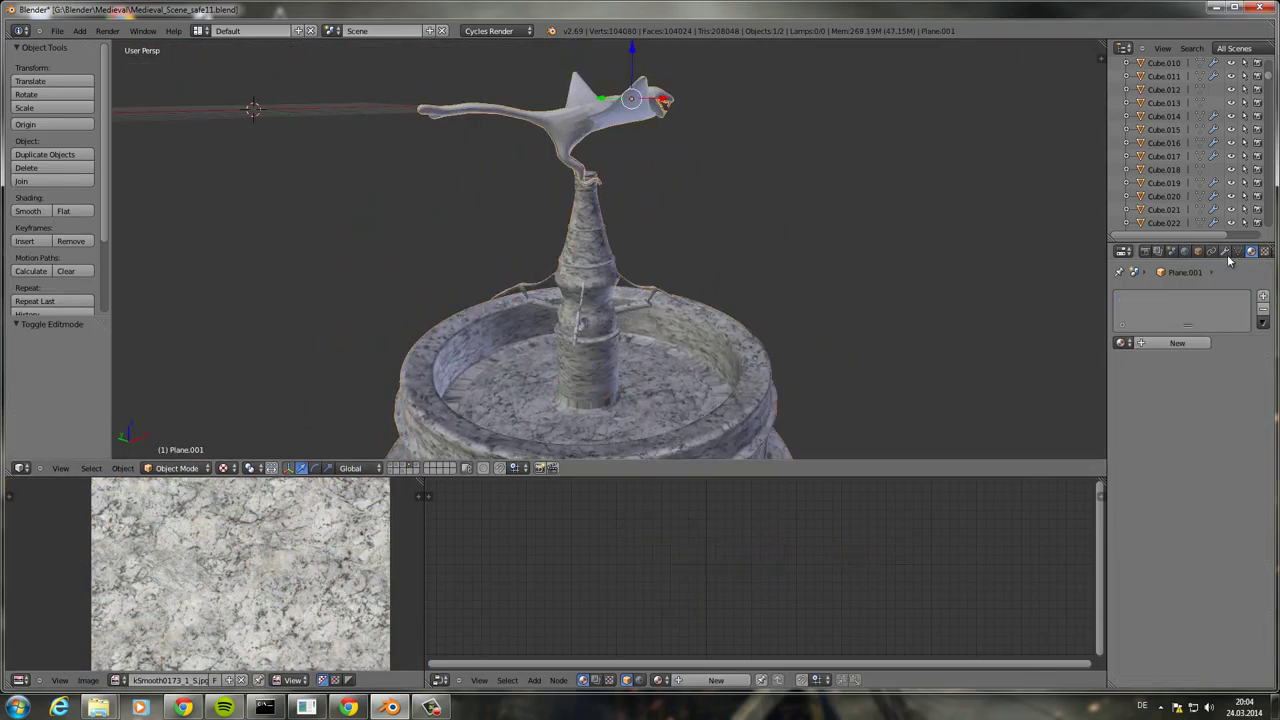
right_click(600, 300)
key("Tab")
key("a")
scroll(600, 300, "up", 2)
key("u")
left_click(738, 405)
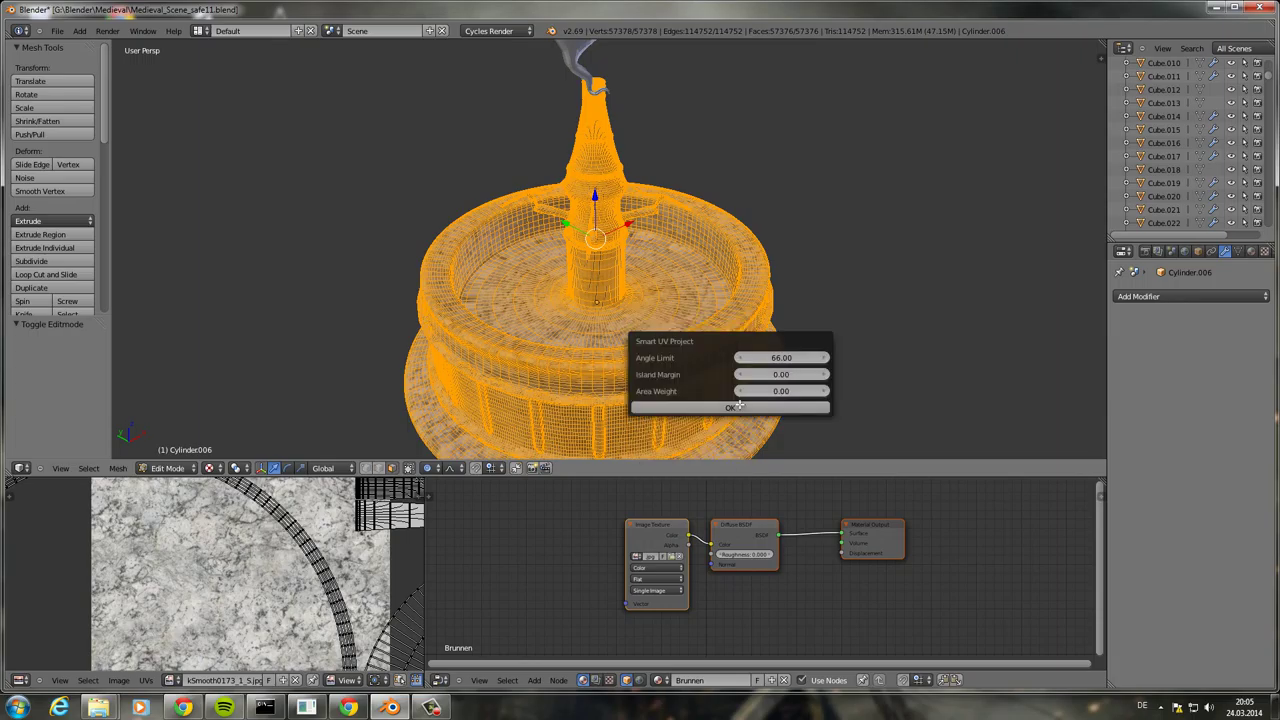
left_click(707, 408)
- Save the scene under the new name Medieval_Scene_safe12
key("Tab")
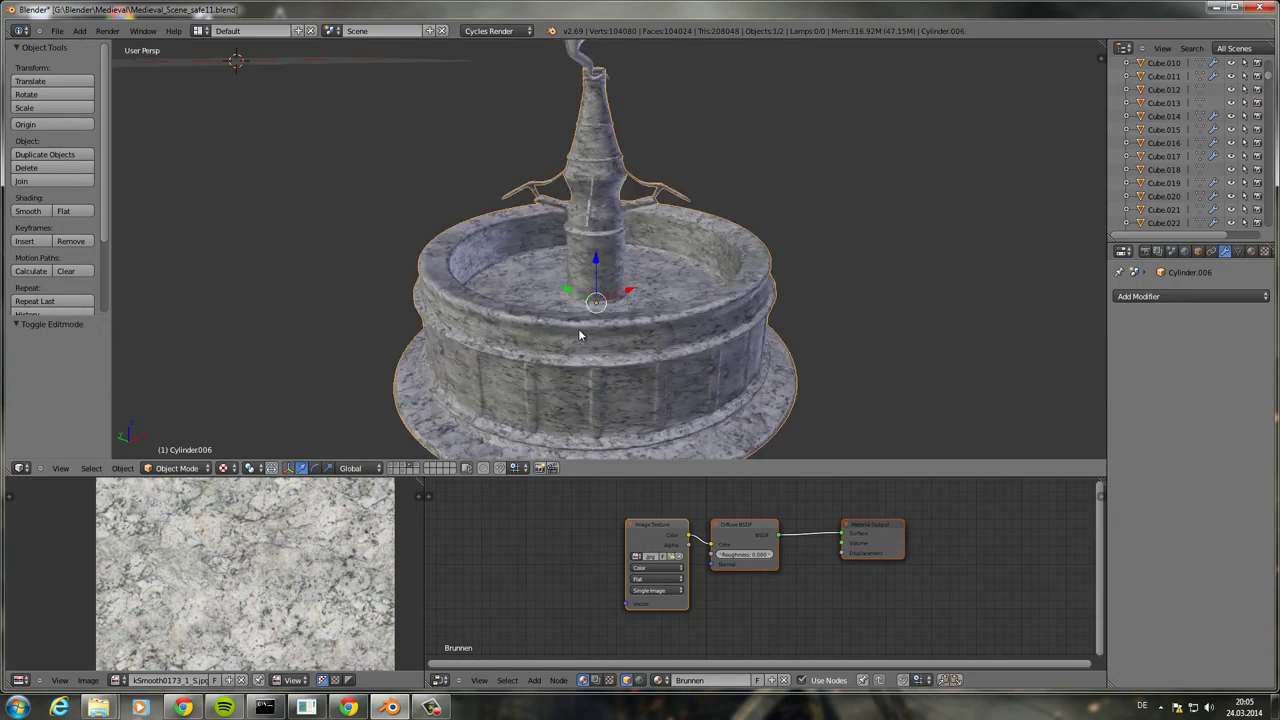
left_click(58, 31)
left_click(100, 115)
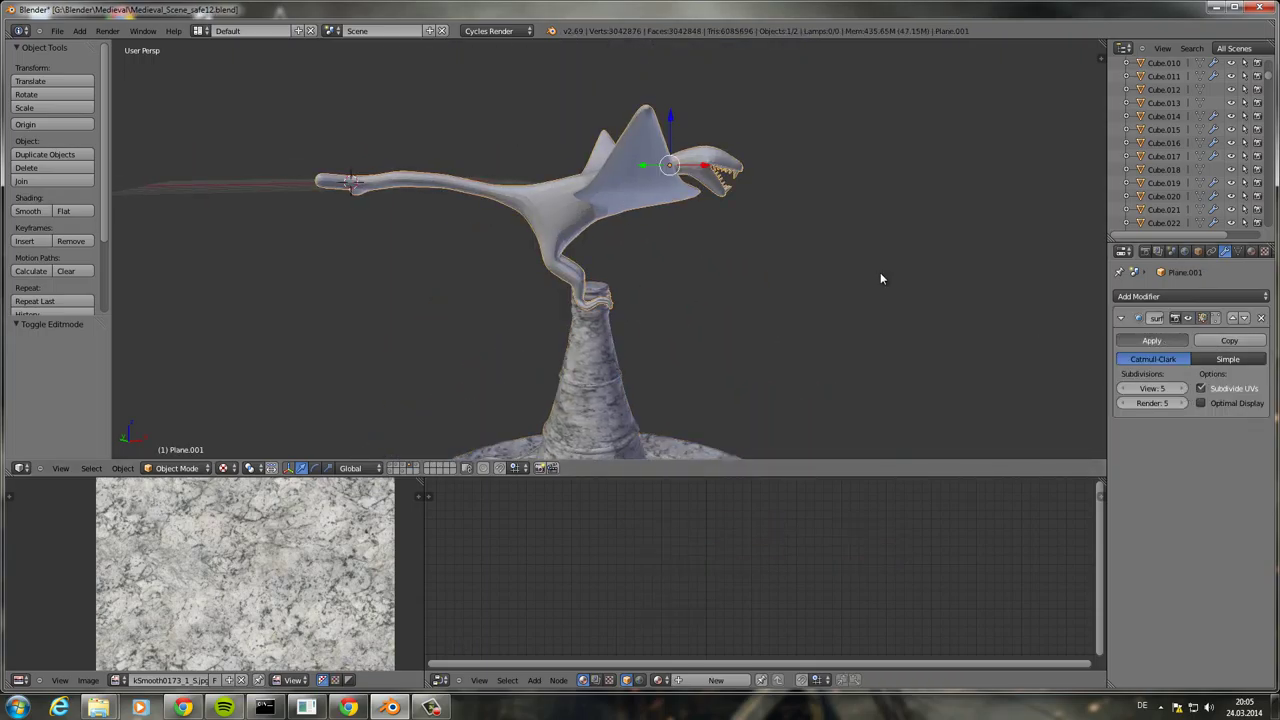
- Apply the dragon's Subdivision modifier and Smart UV Project the entire dragon mesh
key("alt+c")
left_click(878, 279)
key("Tab")
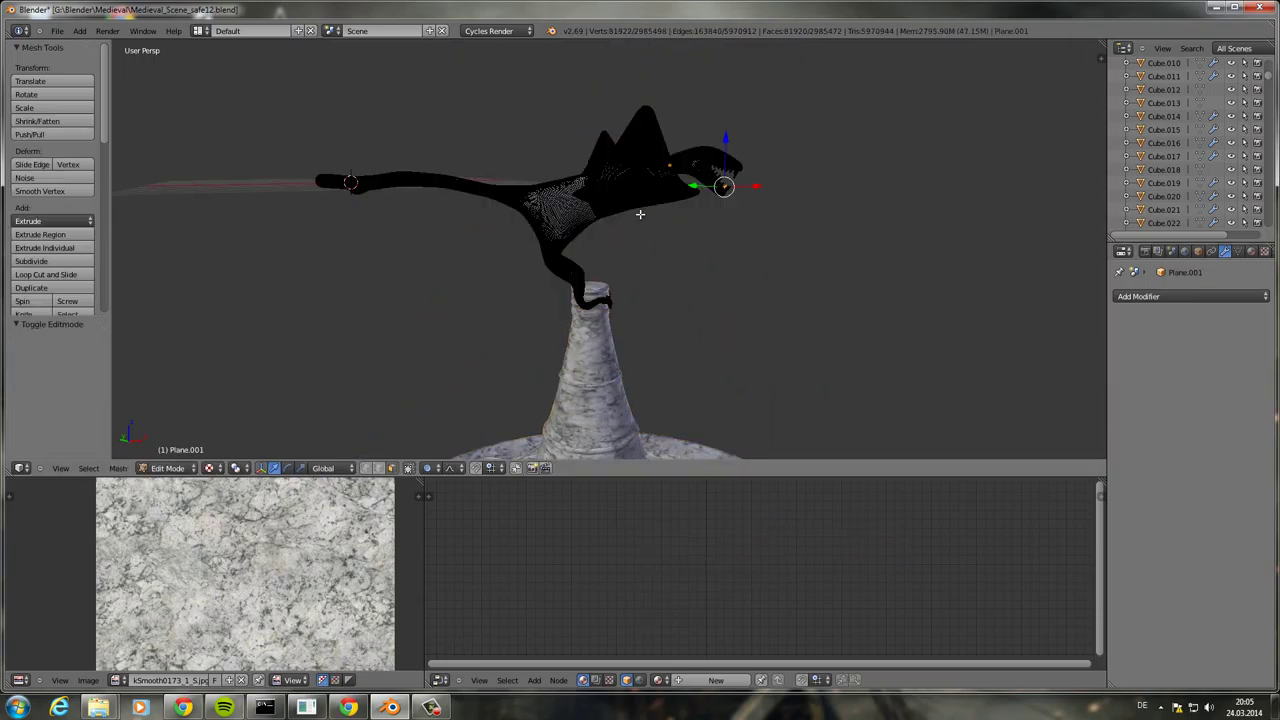
key("a")
key("u")
left_click(652, 218)
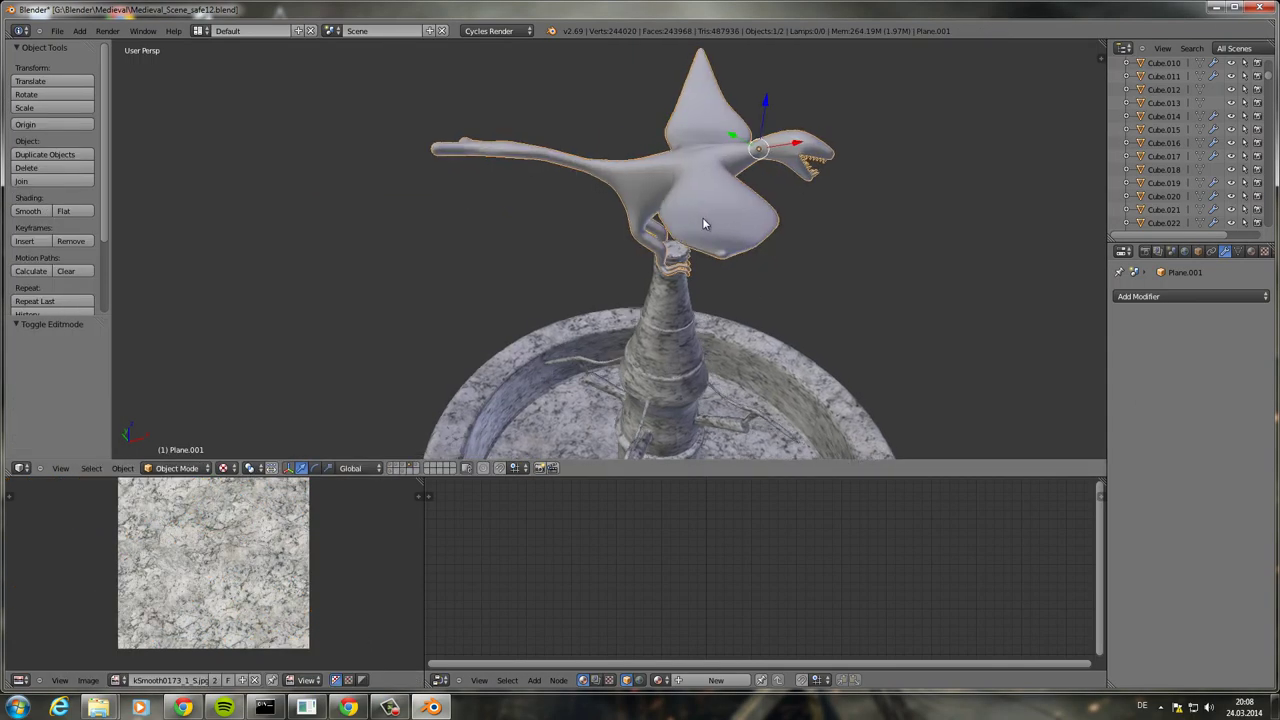
mouse_move(790, 247)
middle_mouse_down()
mouse_move(726, 330)
mouse_move(749, 291)
mouse_move(771, 423)
mouse_move(751, 303)
mouse_move(865, 313)
mouse_move(863, 283)
mouse_move(694, 263)
mouse_move(729, 280)
mouse_move(808, 140)
mouse_move(763, 300)
middle_mouse_up()
- Add a second Image Texture node and load an image from the texture folder
left_click_drag(763, 466, 763, 314)
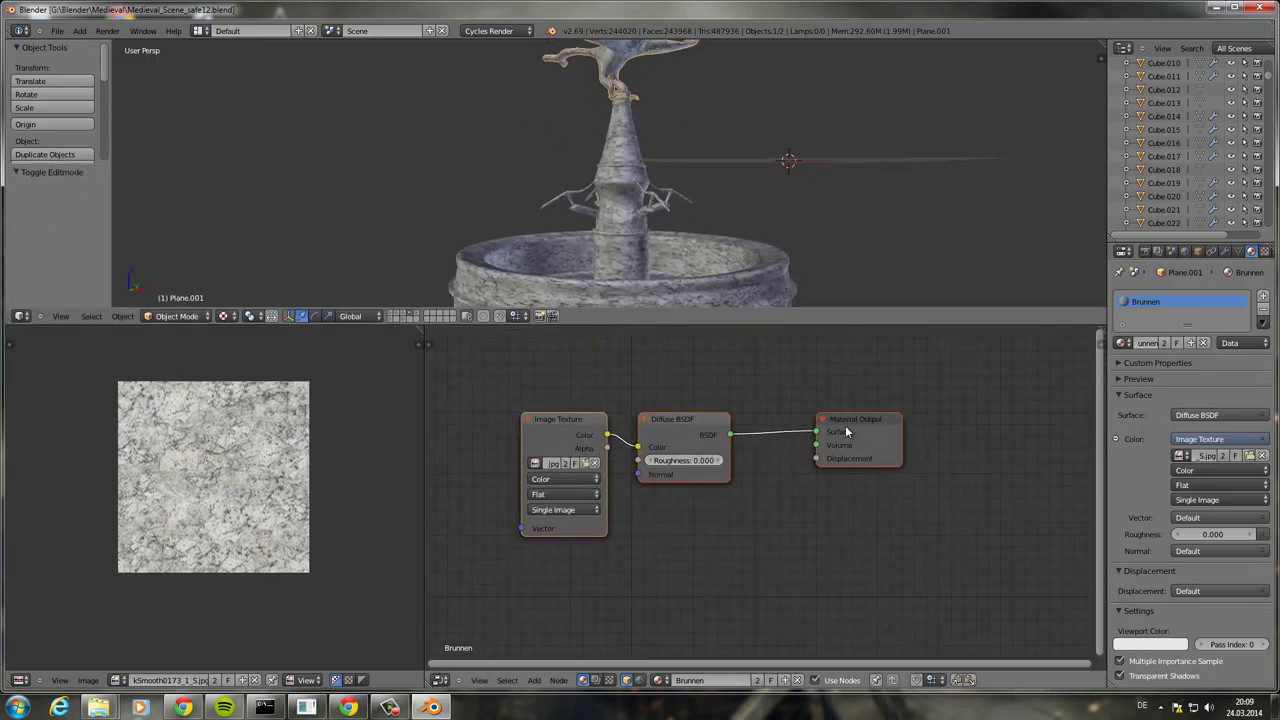
scroll(620, 428, "up", 2)
key("shift+a")
left_click(629, 446)
left_click(520, 545)
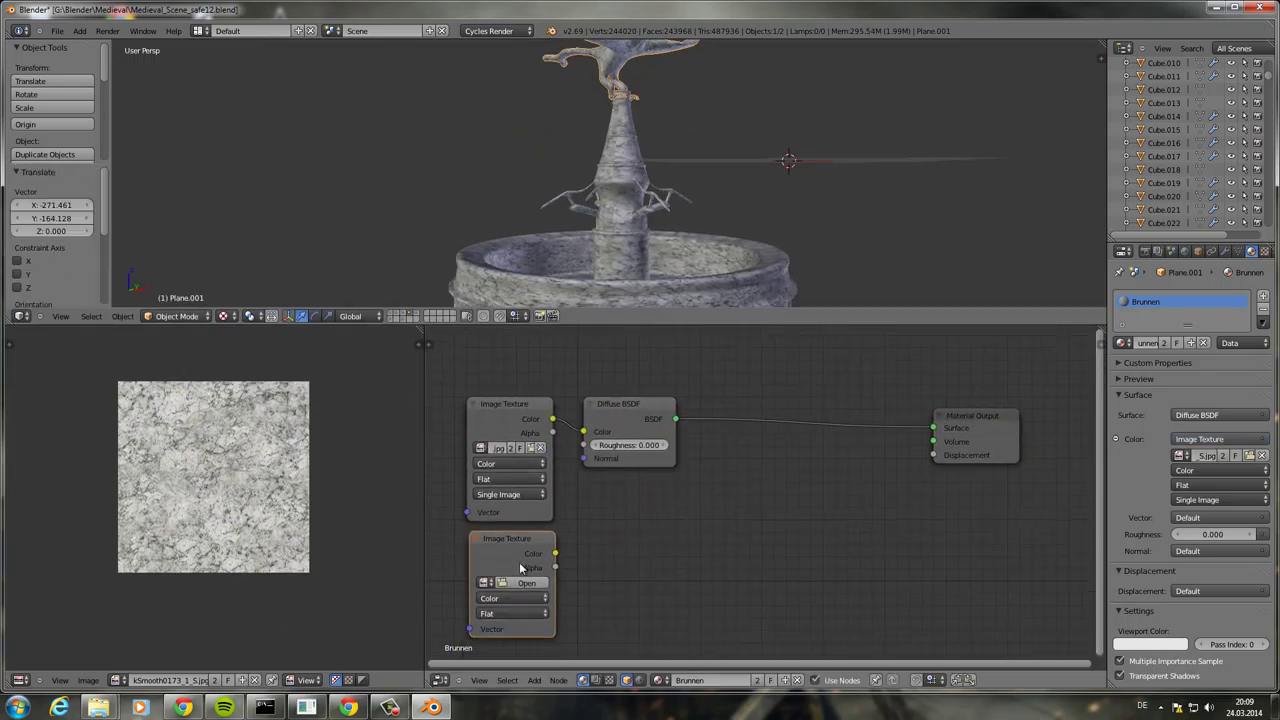
left_click(529, 566)
left_click(70, 400)
double_click(338, 263)
- Route the second image through a Normal Map node into the Diffuse shader's Normal
key("shift+a")
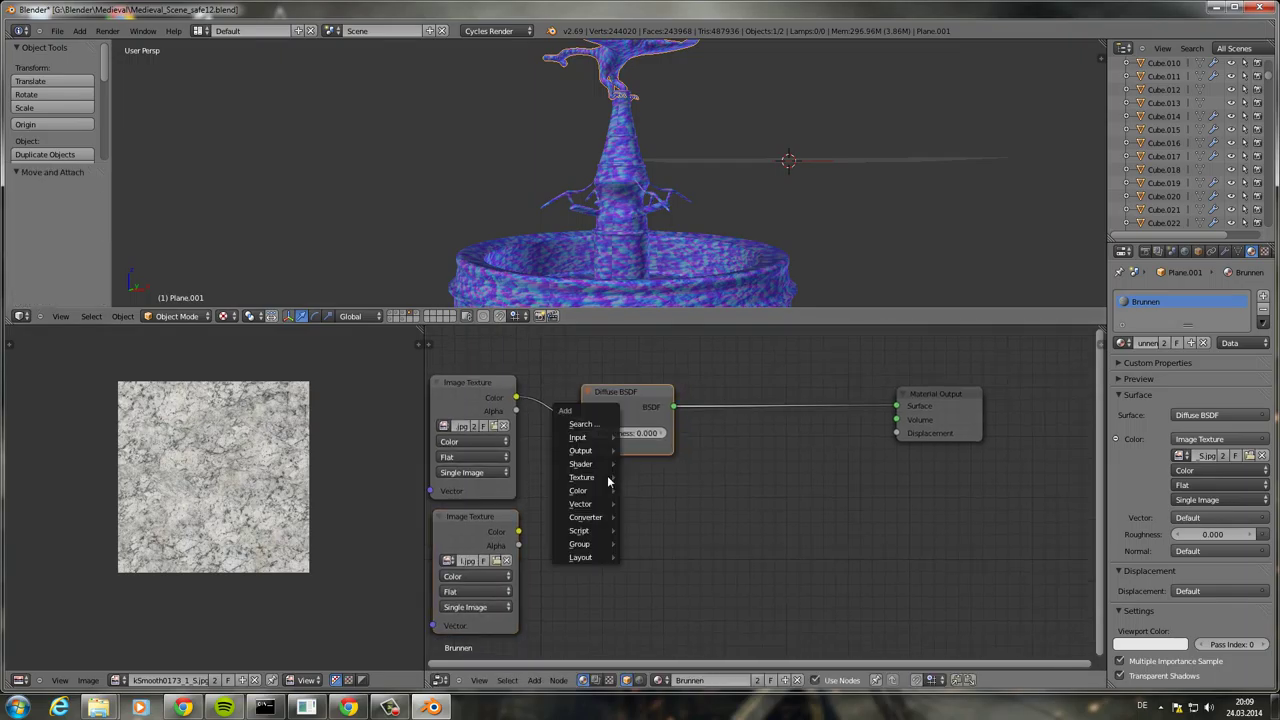
left_click(600, 487)
left_click(480, 510)
left_click_drag(634, 522, 582, 446)
scroll(700, 480, "down", 1)
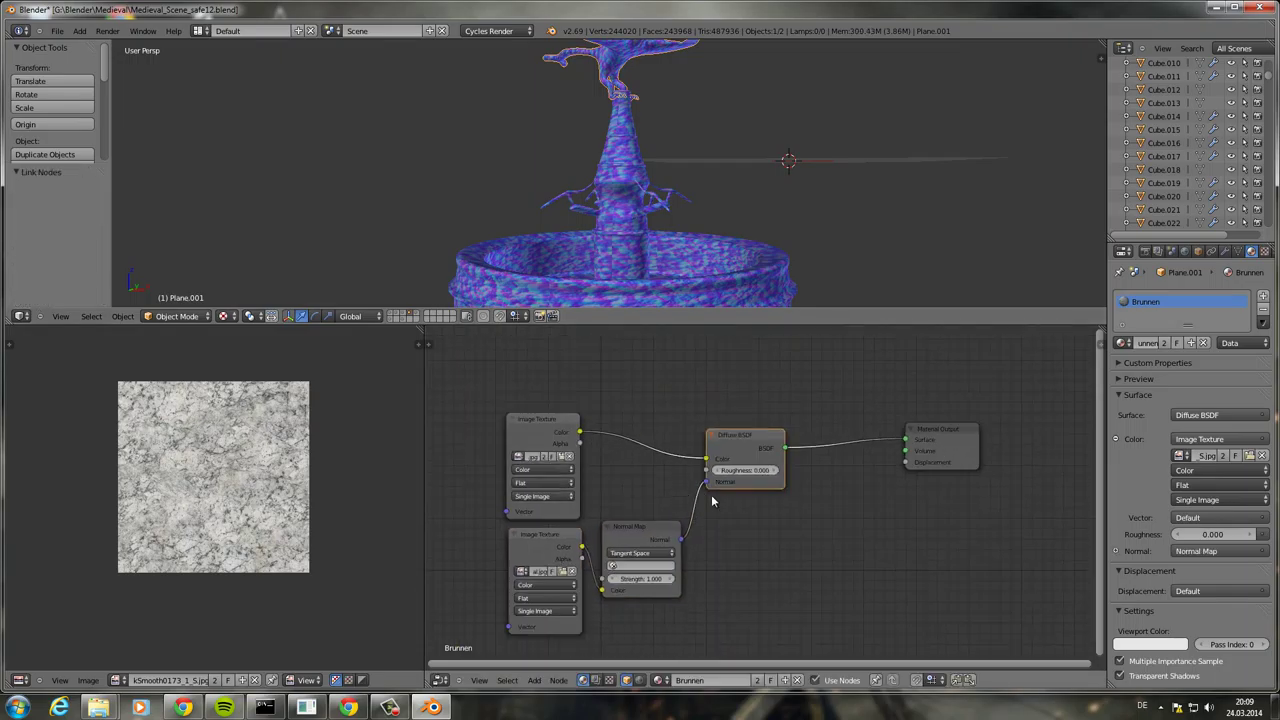
middle_click_drag(1027, 438, 872, 398)
- Mix a Glossy shader with the Diffuse before the output, sharing the normal map
key("shift+a")
left_click(814, 428)
left_click(720, 425)
key("shift+a")
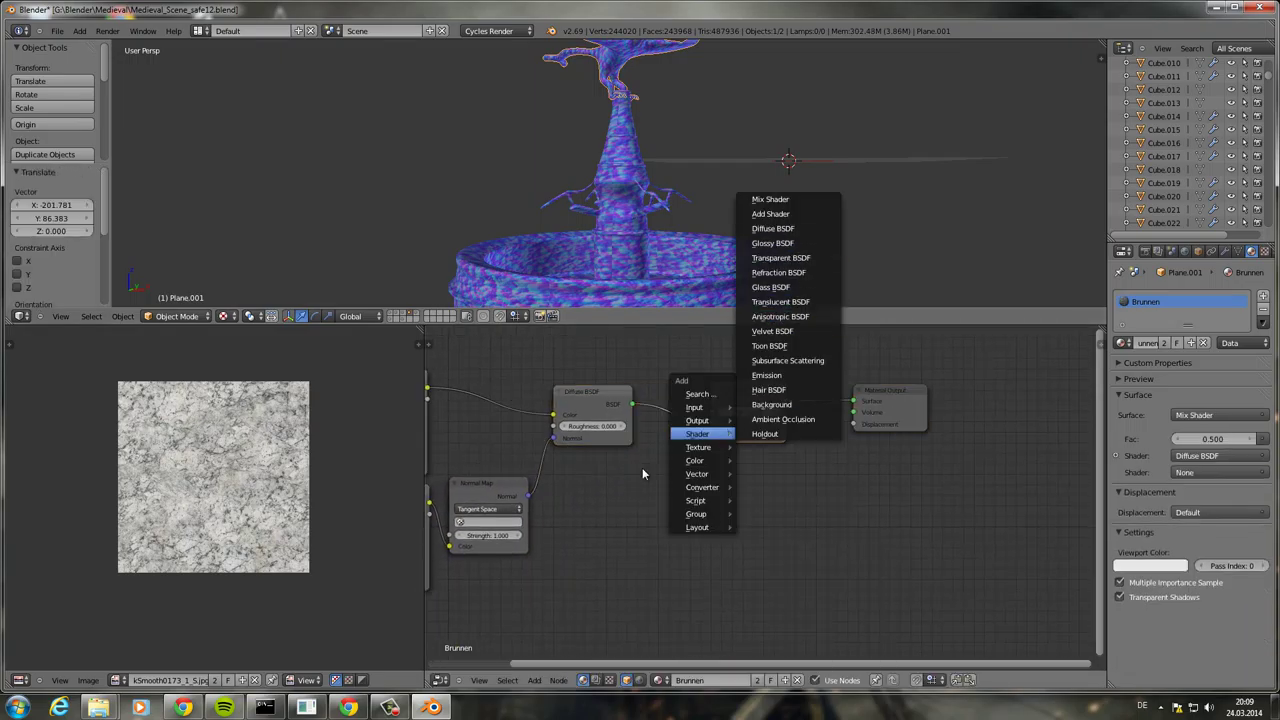
left_click(772, 243)
left_click(628, 508)
left_click_drag(672, 486, 714, 448)
middle_click_drag(618, 408, 688, 478)
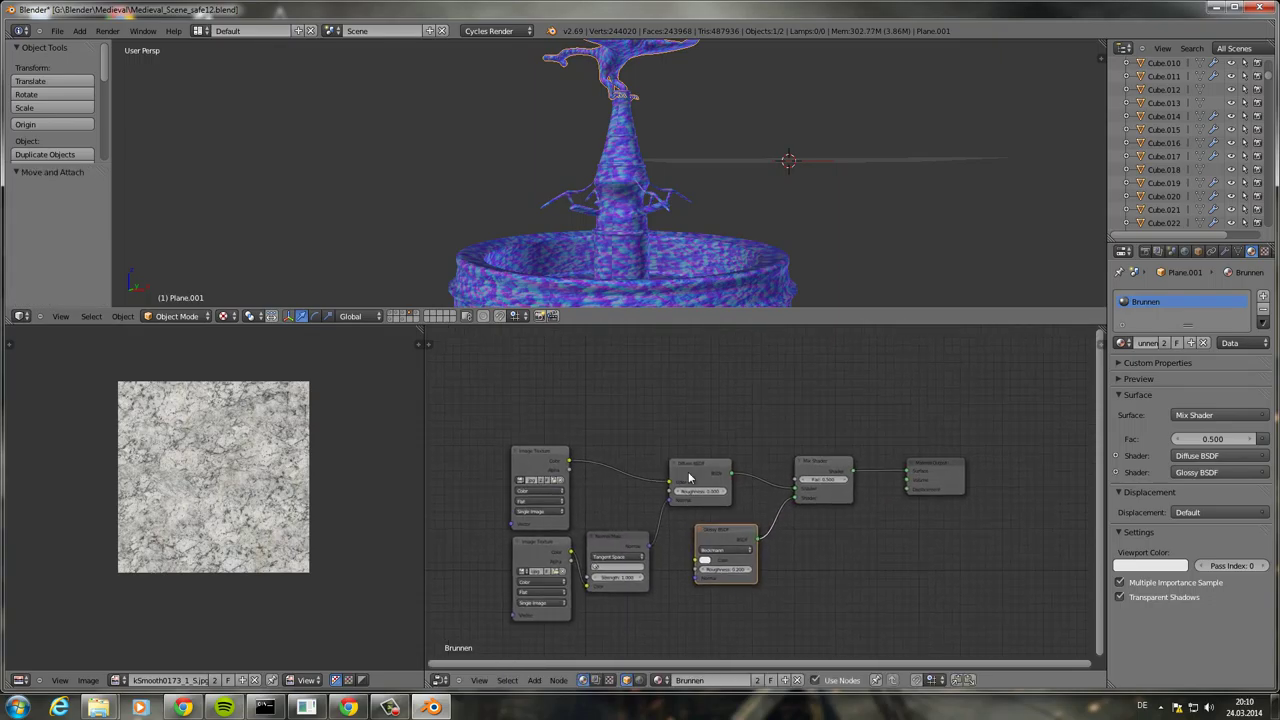
- Add a third Image Texture with a loaded image feeding the new Mix node
key("shift+a")
left_click(655, 430)
left_click(525, 365)
left_click(535, 395)
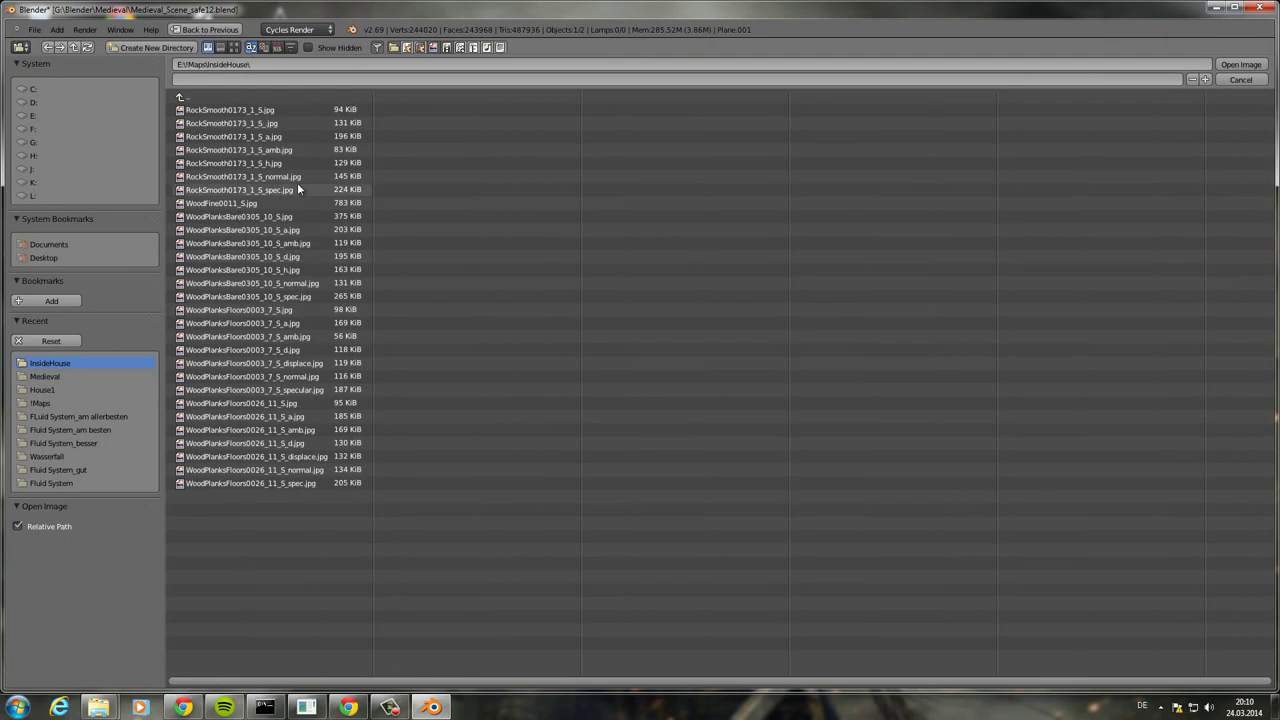
double_click(297, 189)
left_click_drag(568, 363, 632, 424)
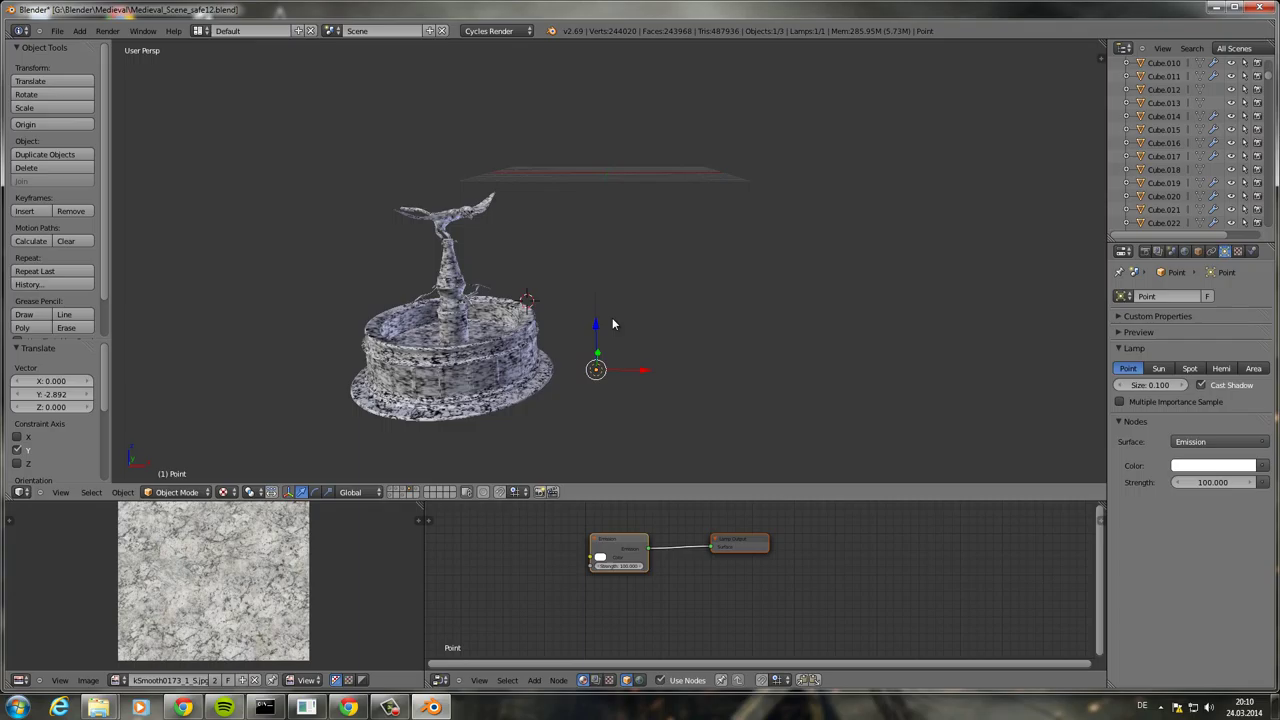
- Change the viewport shading, look through the scene camera, and enlarge the node tree view
left_click(222, 492)
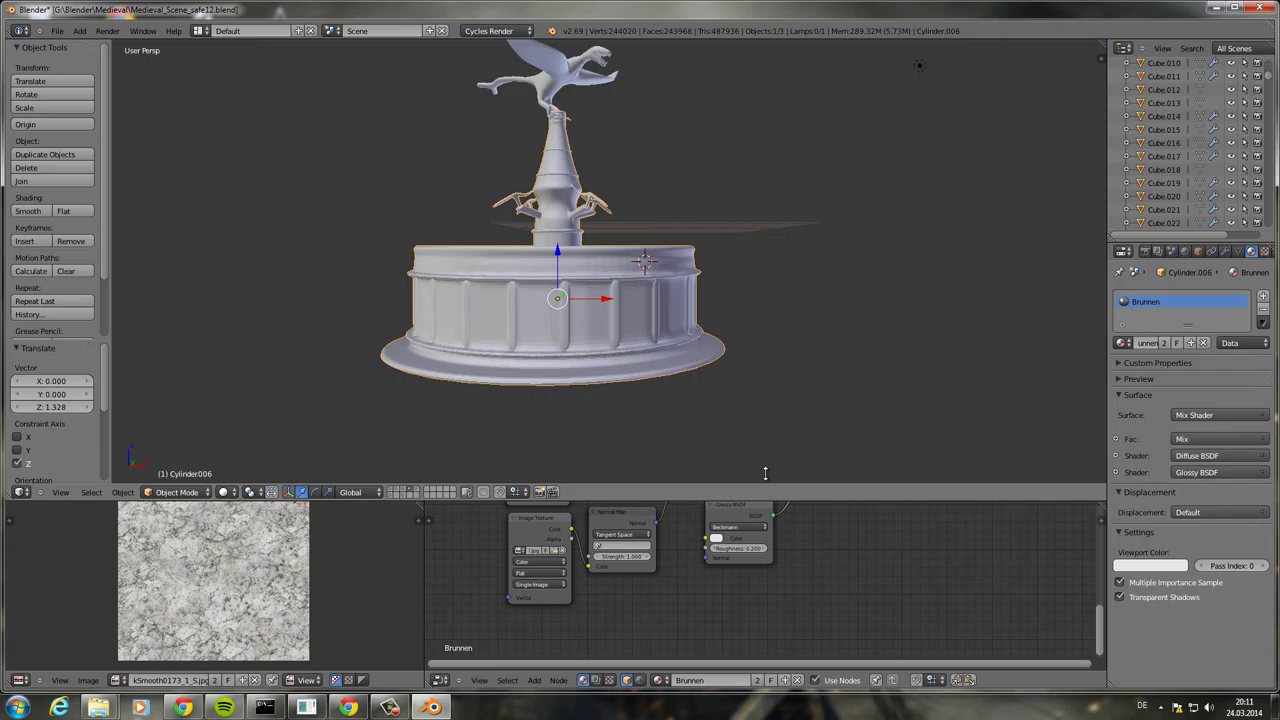
left_click_drag(765, 473, 765, 378)
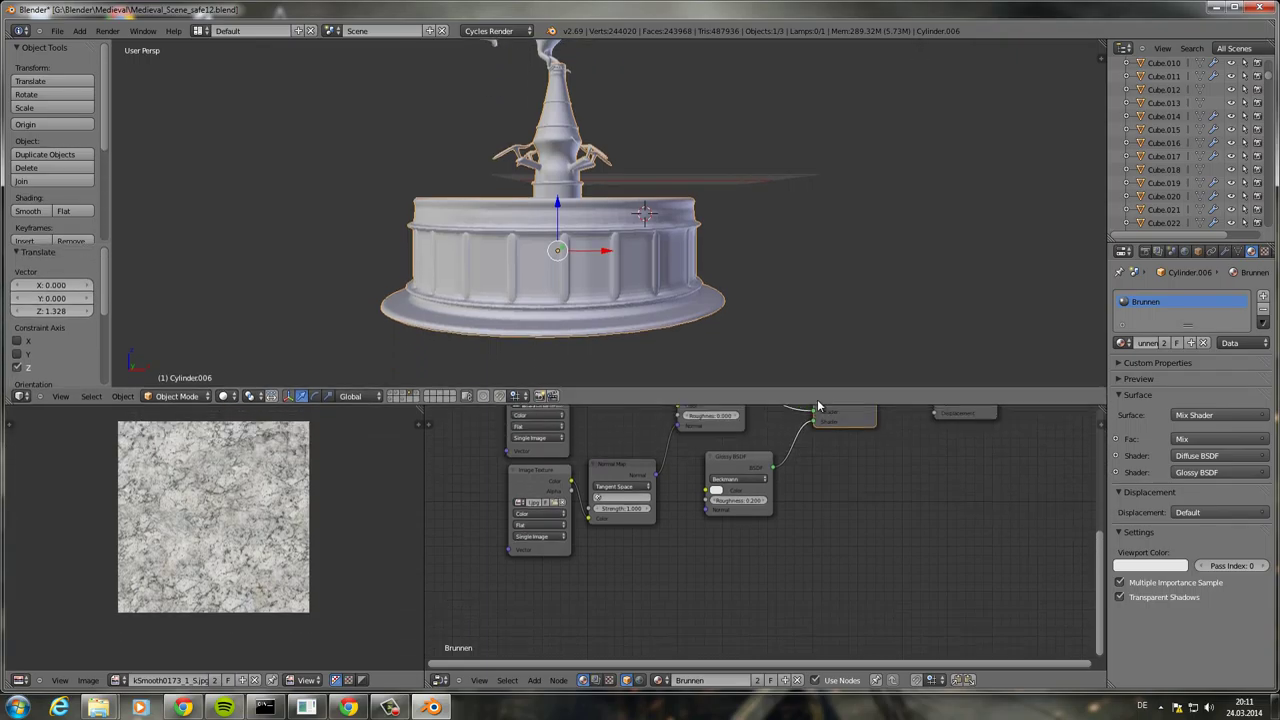
key("KP_0")
scroll(702, 257, "down", 1)
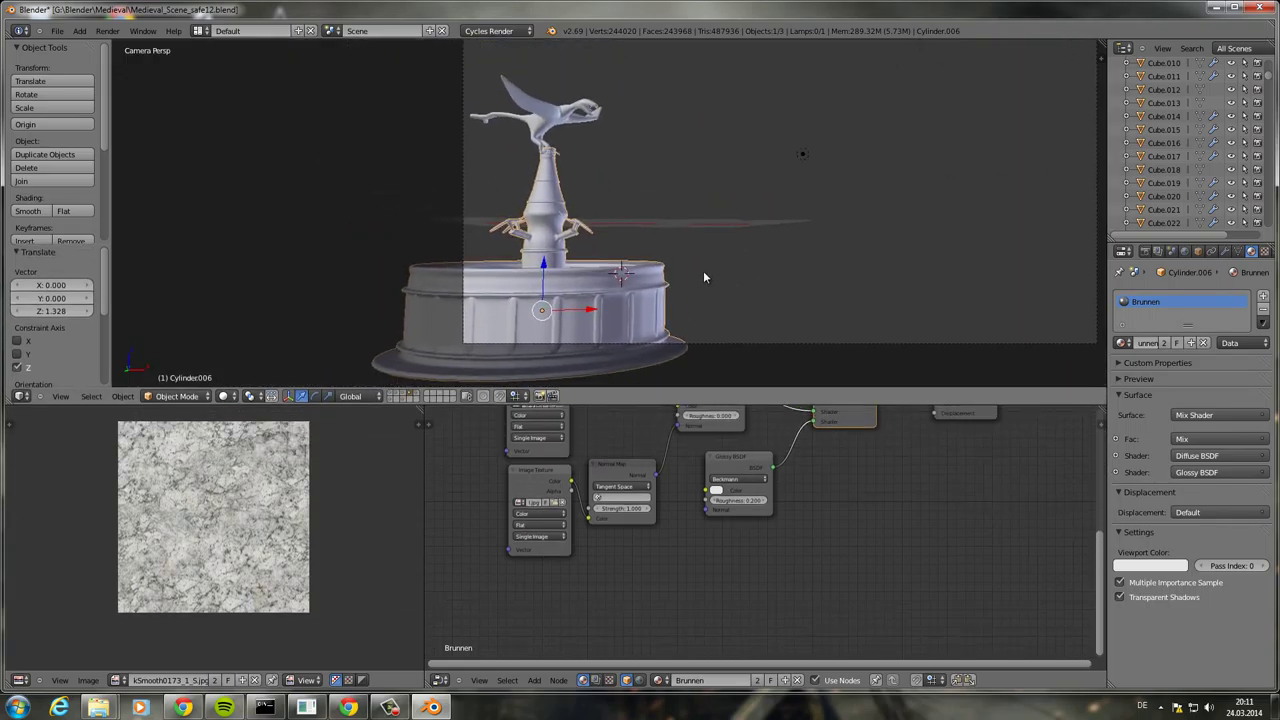
middle_click_drag(638, 500, 643, 563)
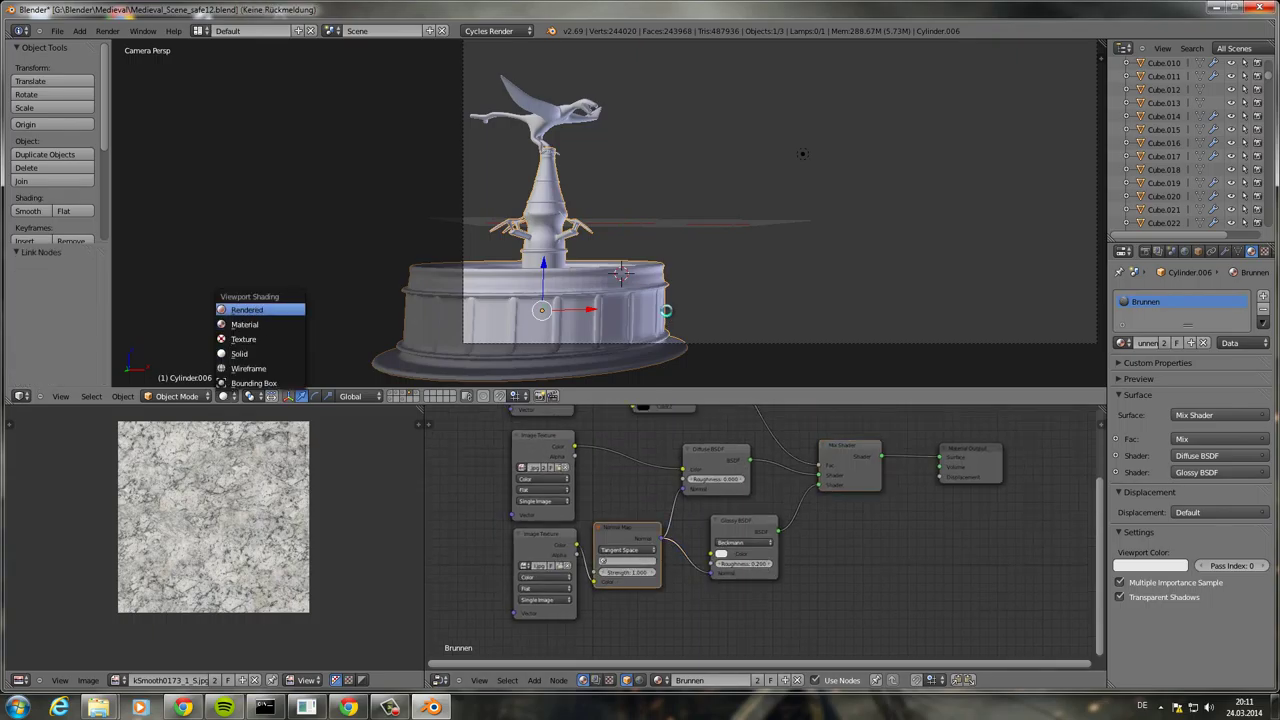
- Preview in rendered shading and lower the normal map strength to 0.050
key("Return")
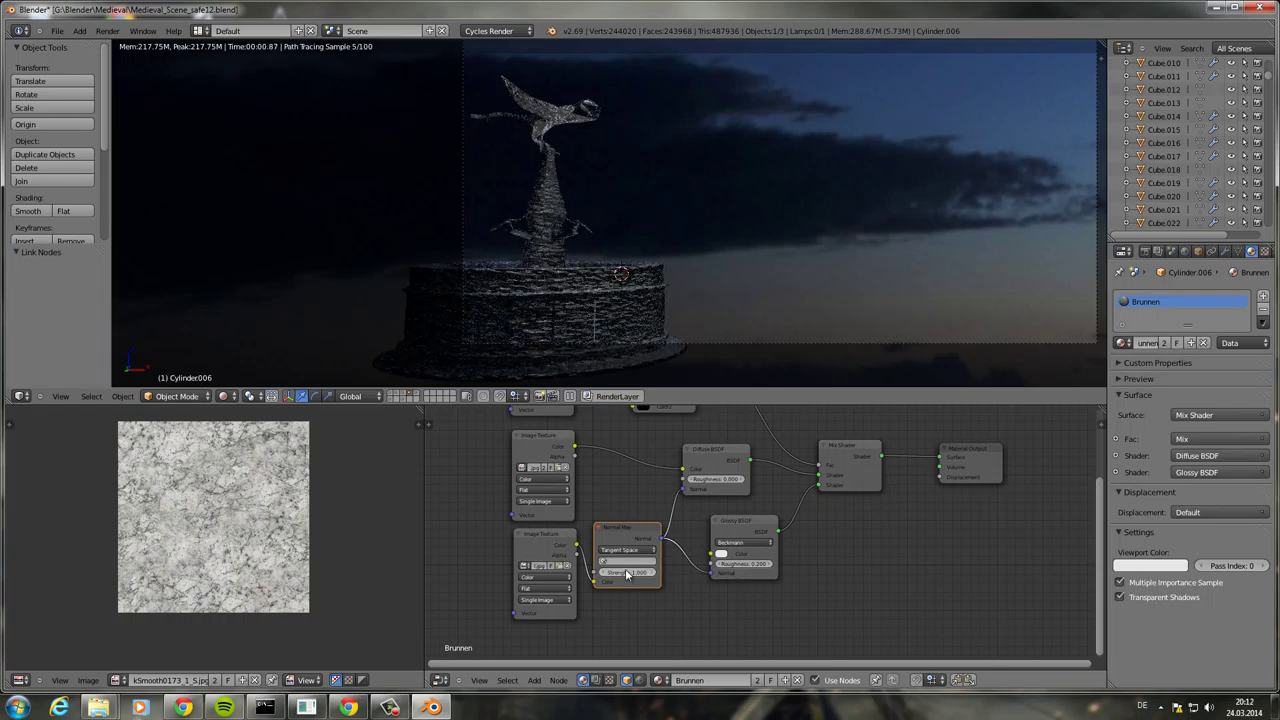
key("Return")
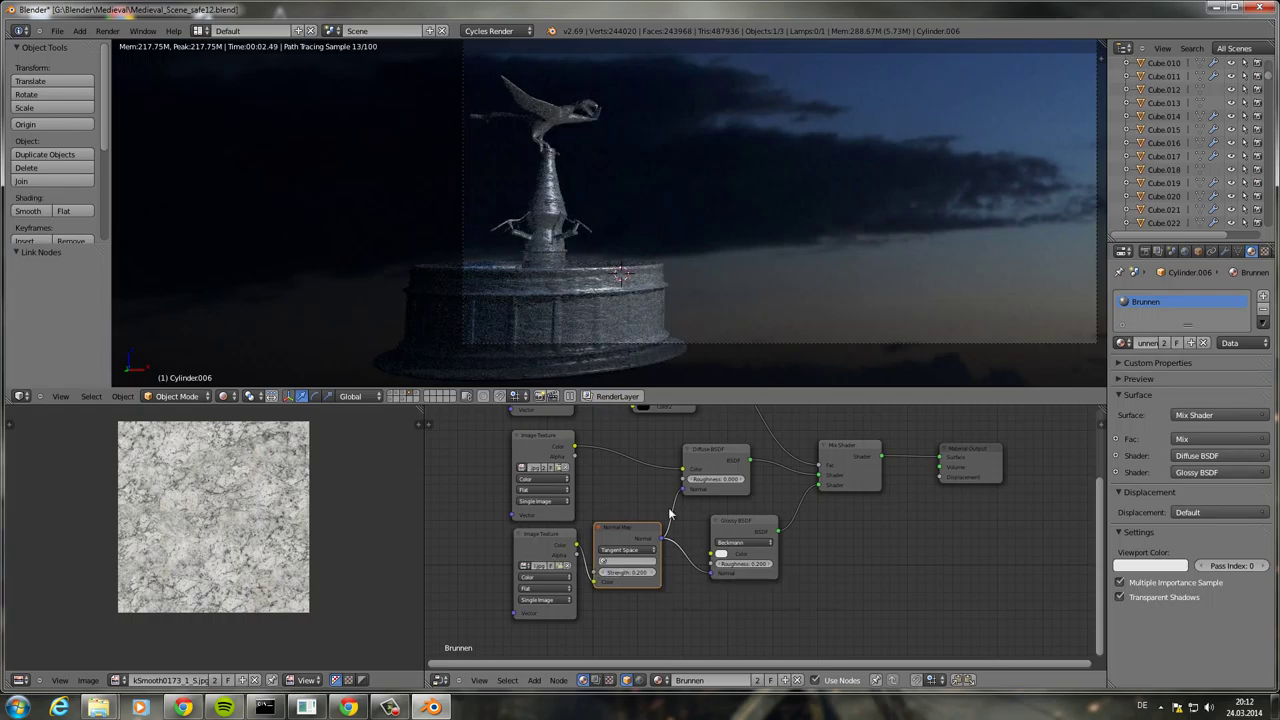
middle_click_drag(632, 581, 608, 602)
scroll(608, 602, "up", 1, "ctrl")
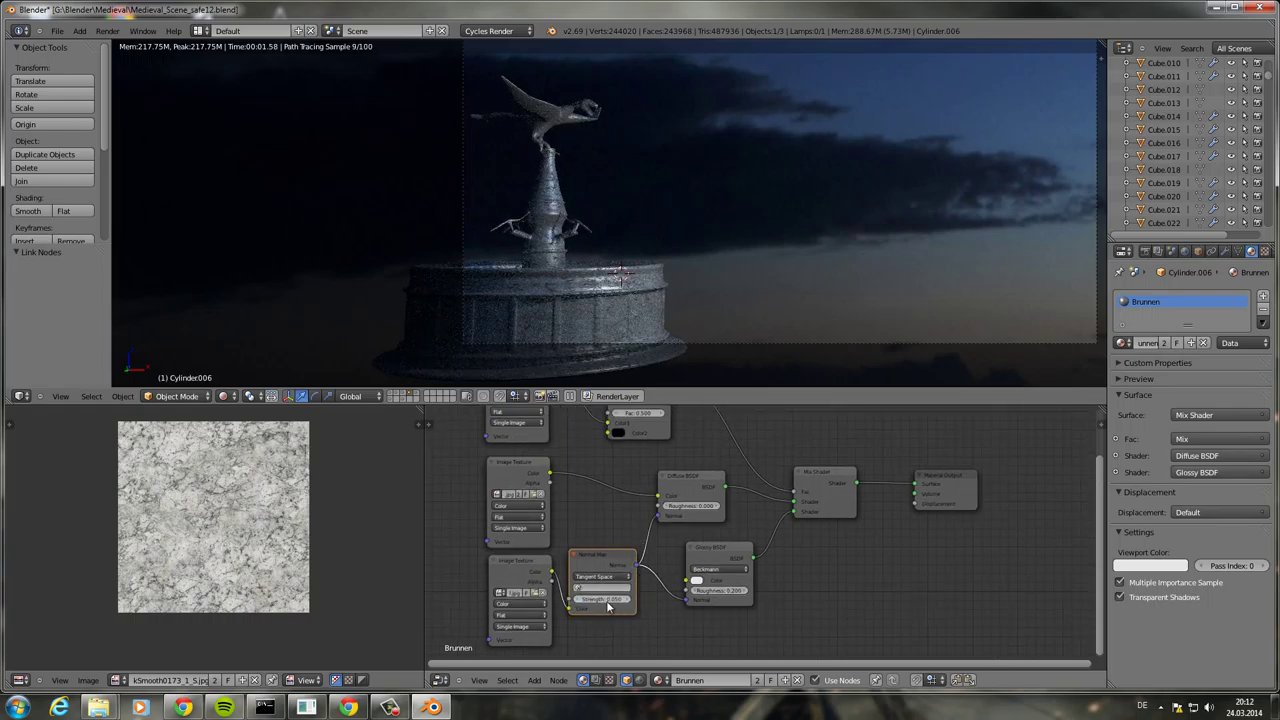
- Raise the Mix node factor to 0.950, then return the viewport to solid shading
middle_click_drag(635, 420, 645, 505)
scroll(645, 497, "up", 3, "ctrl")
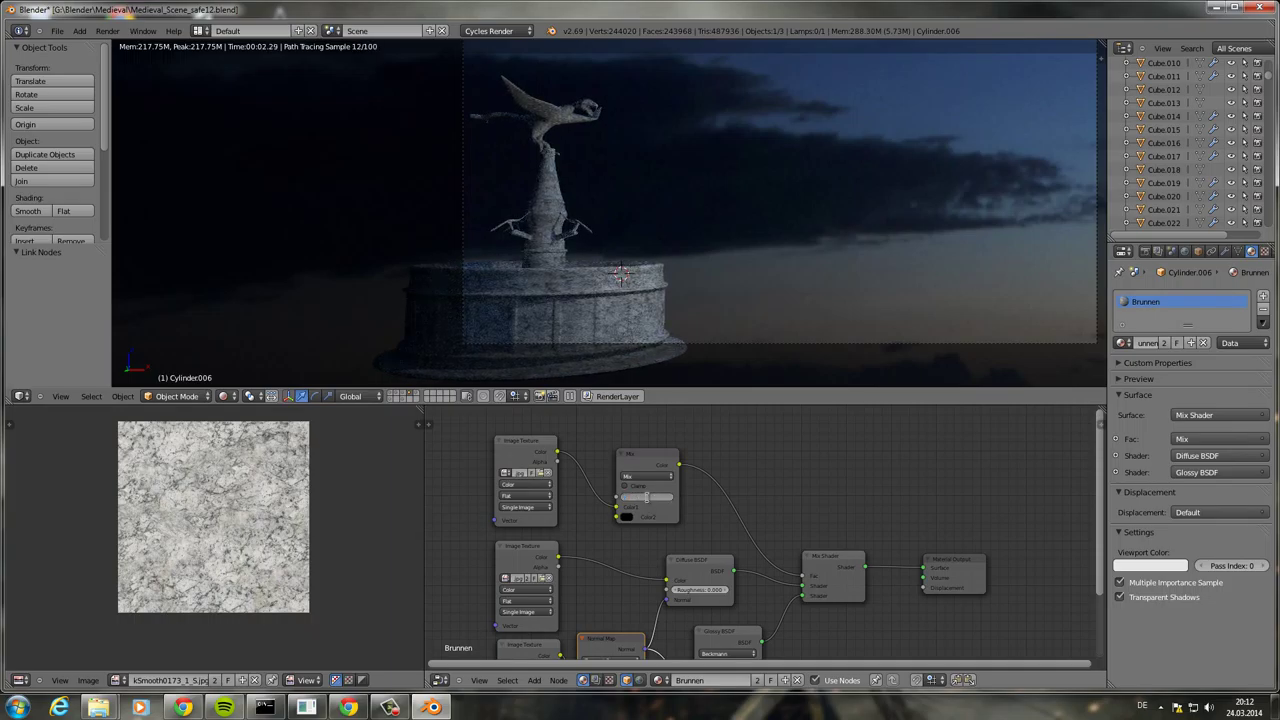
middle_click_drag(649, 503, 660, 538)
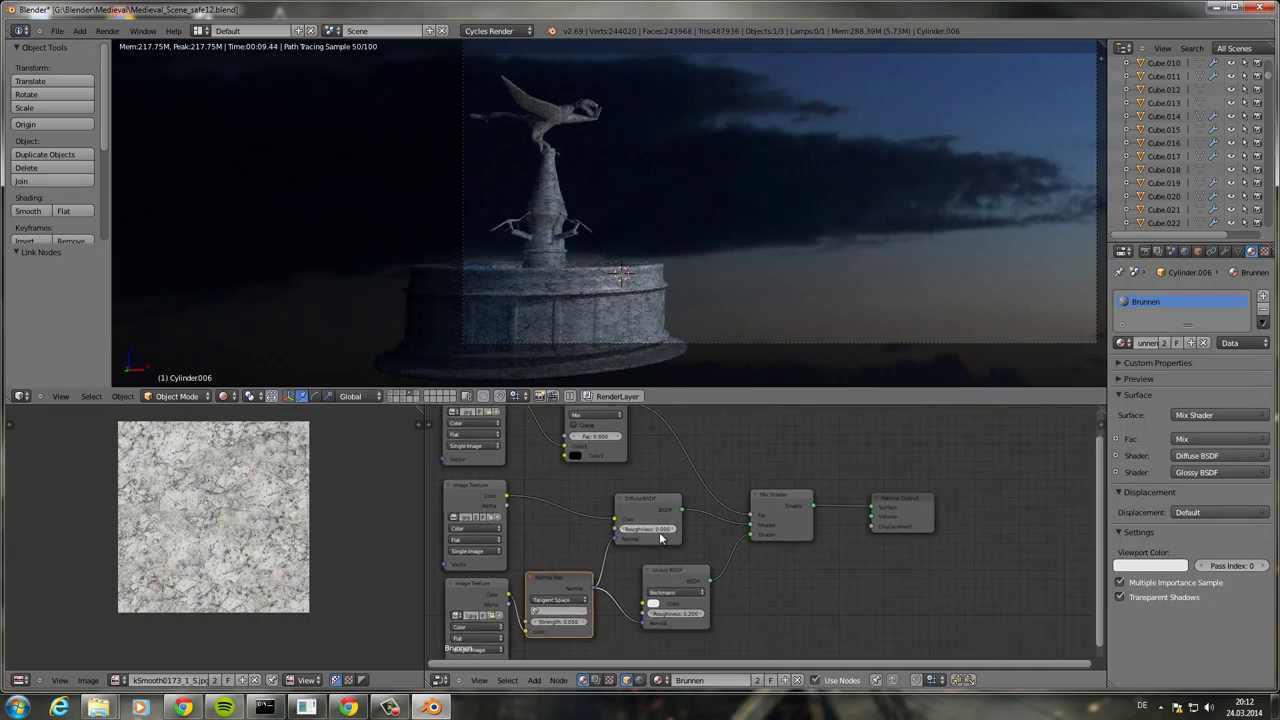
middle_click_drag(725, 500, 796, 470)
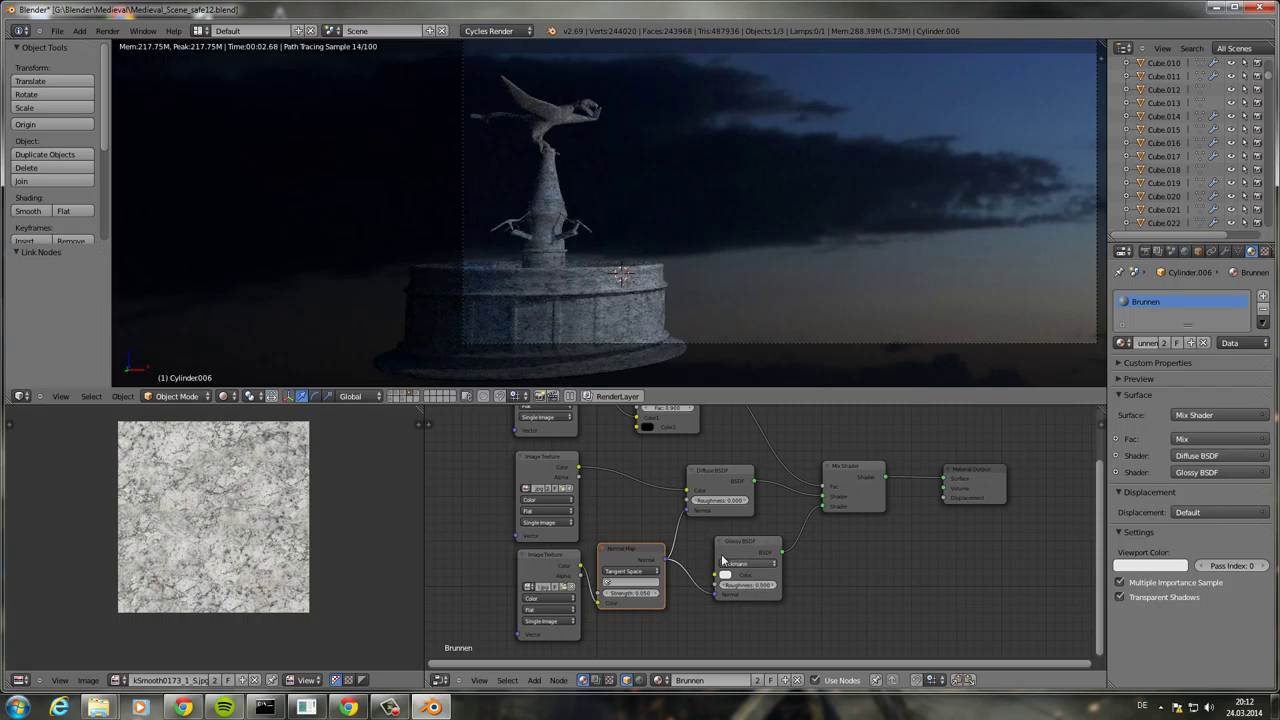
middle_click_drag(665, 408, 686, 461)
key("shift+z")
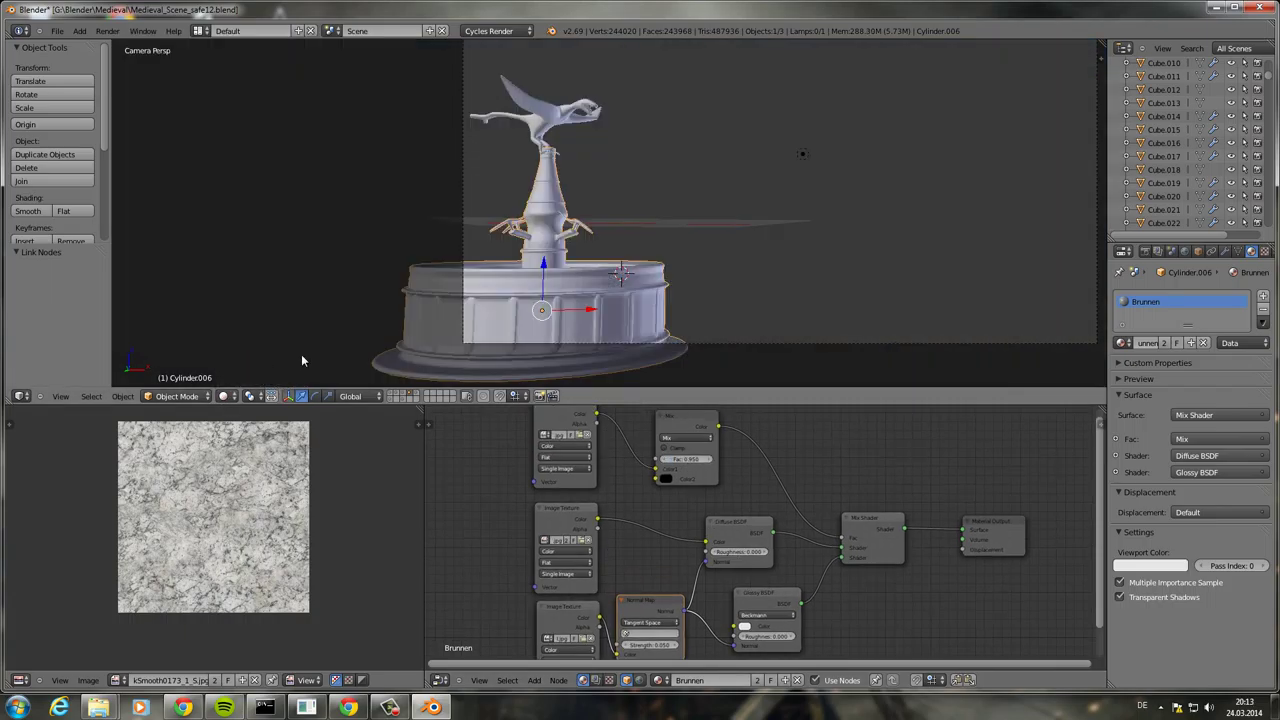
- Enlarge the 3D view and snap the 3D cursor to the fountain
left_click_drag(690, 405, 690, 584)
key("KP_7")
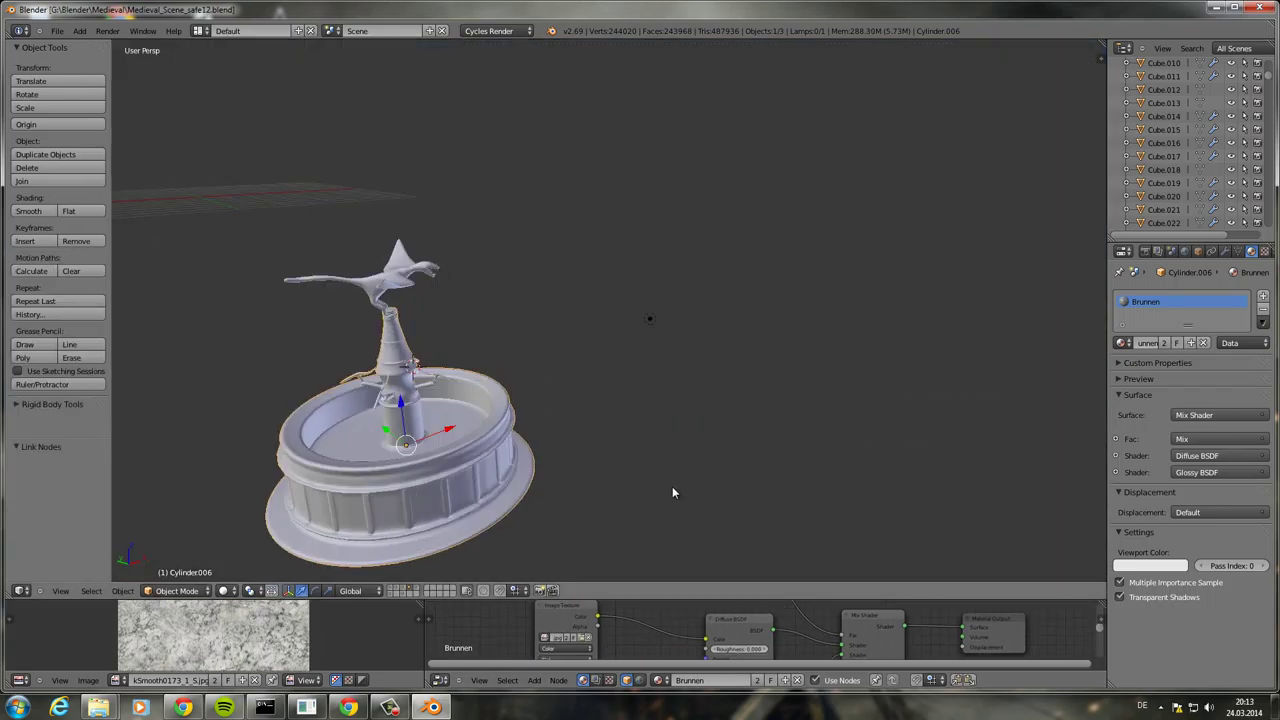
mouse_move(749, 450)
middle_mouse_down()
mouse_move(727, 475)
mouse_move(535, 351)
middle_mouse_up()
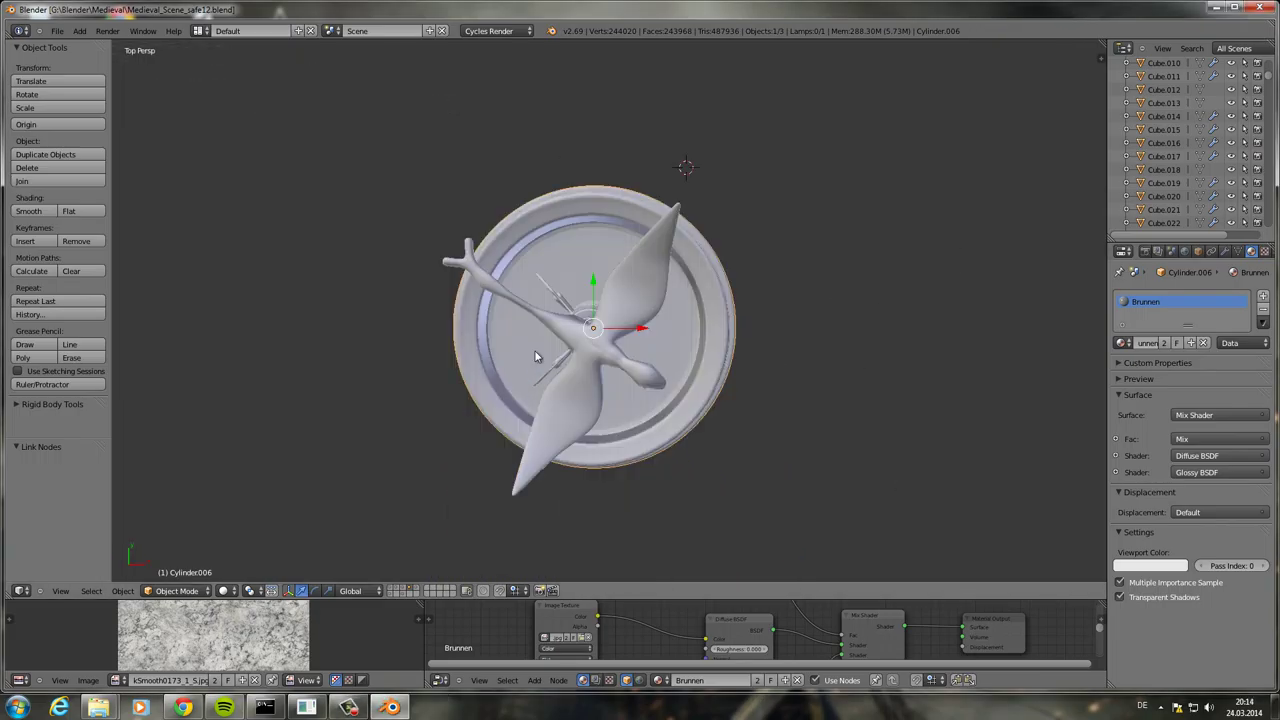
key("space")
type("cursort")
key("Return")
- Add a cube at the fountain and enlarge it to surround the fountain
key("shift+a")
left_click(666, 214)
key("g")
key("z")
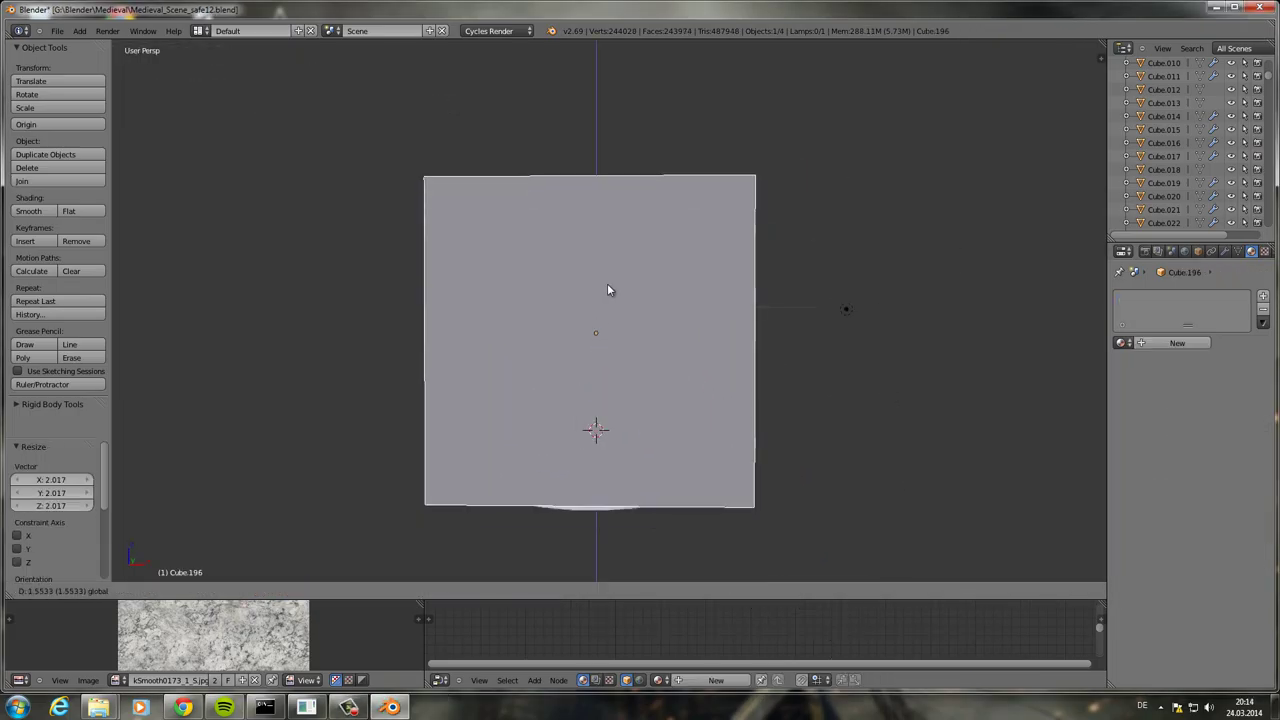
left_click(630, 370)
key("z")
- Flatten the cube along Z to a shorter height that fits the fountain
middle_click_drag(630, 366, 608, 434)
key("s")
key("z")
left_click(710, 423)
key("KP_1")
key("s")
key("z")
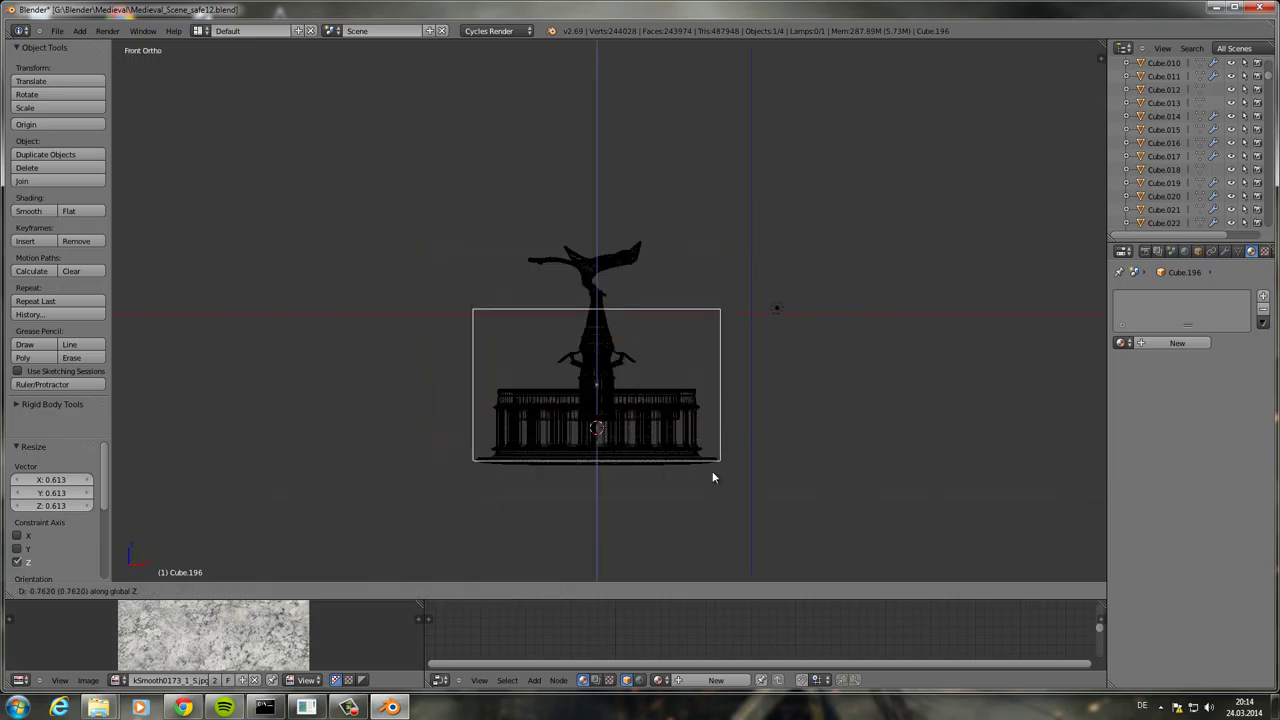
left_click(716, 487)
mouse_move(743, 477)
middle_mouse_down()
mouse_move(667, 492)
mouse_move(700, 457)
middle_mouse_up()
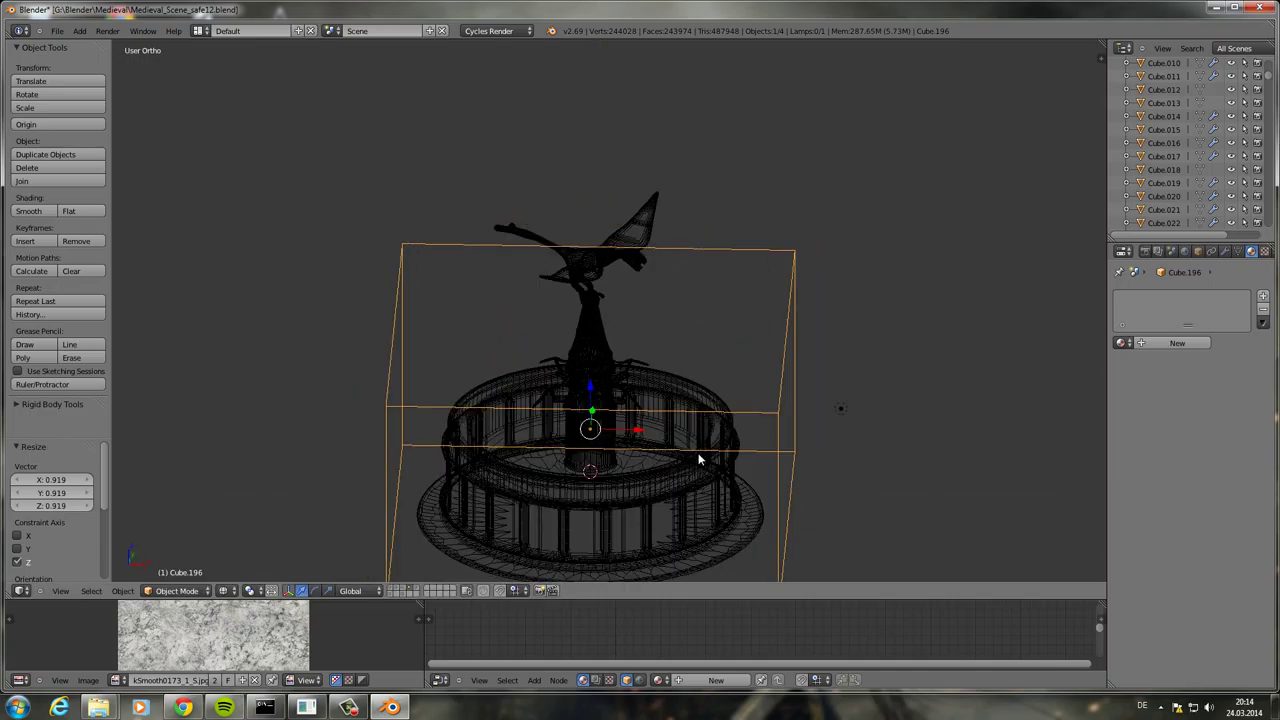
key("z")
key("z")
key("KP_5")
- Enable fluid physics on Cube.196 and set its type to Domain
left_click(1221, 250)
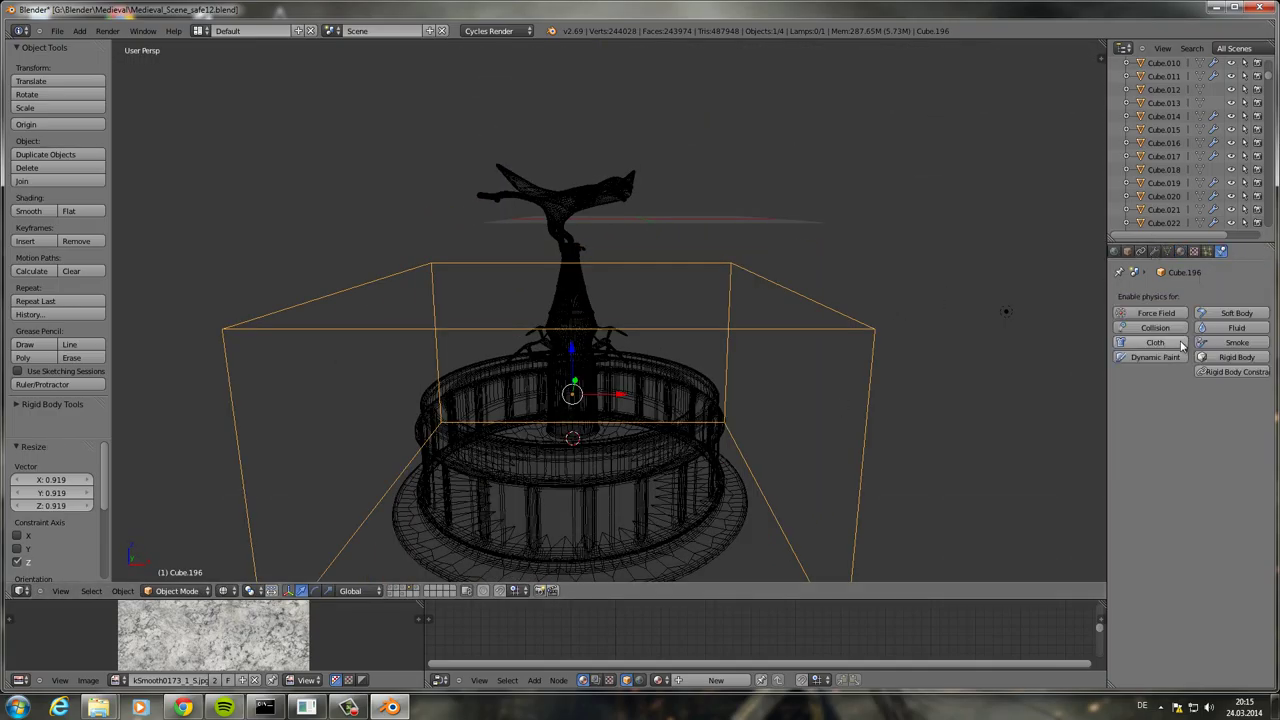
left_click(1223, 327)
left_click(1179, 419)
left_click(1200, 353)
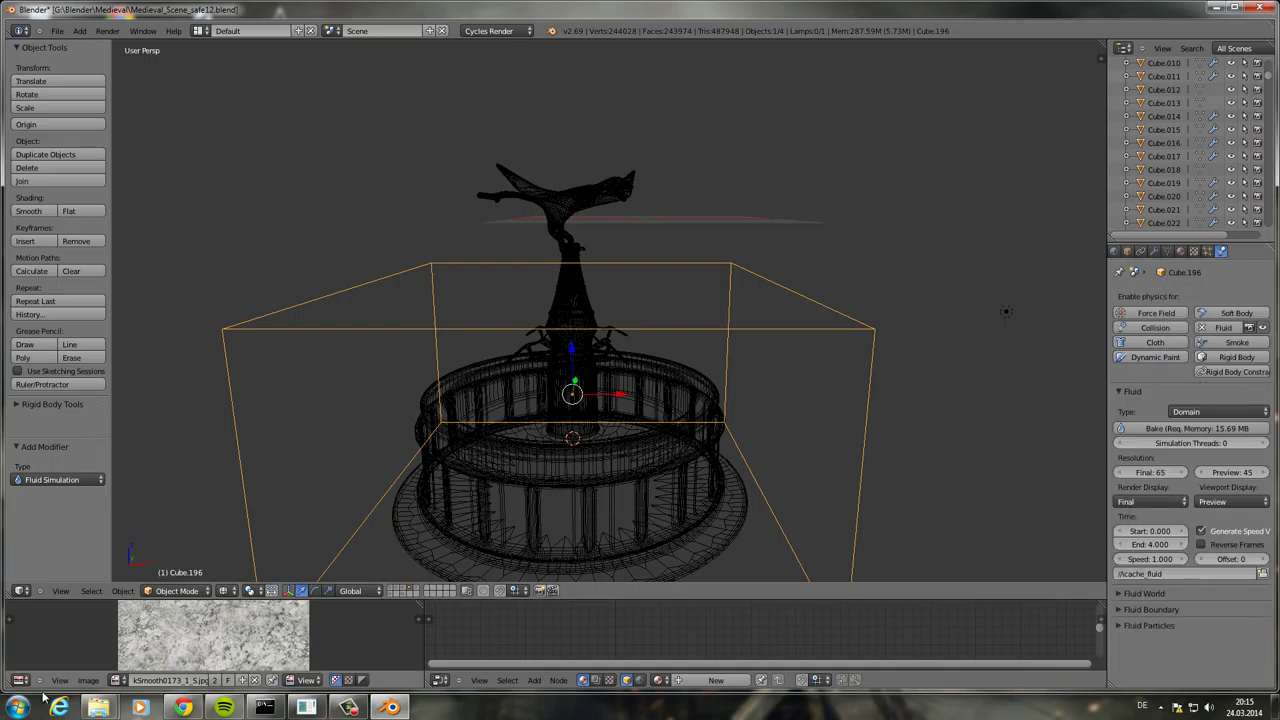
- Split off a Timeline area below the 3D view and set the end frame to 25
left_click_drag(6, 598, 10, 530)
left_click(20, 591)
left_click(40, 558)
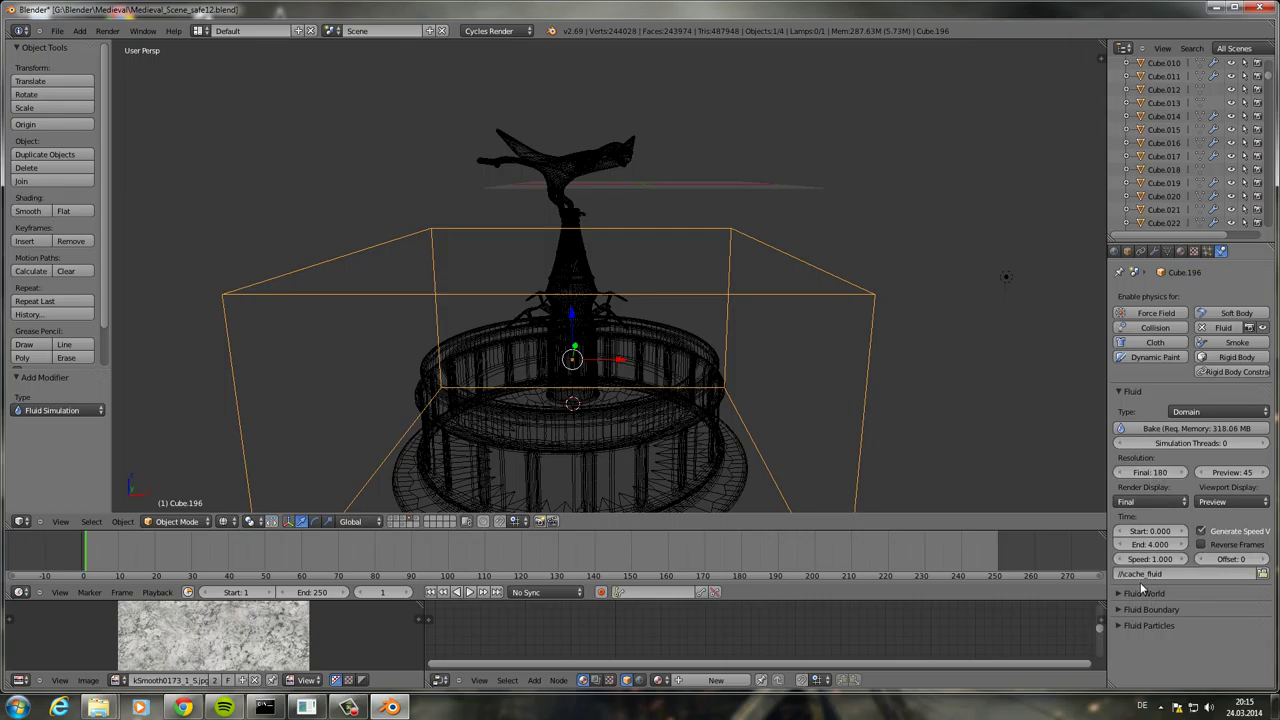
left_click(688, 560)
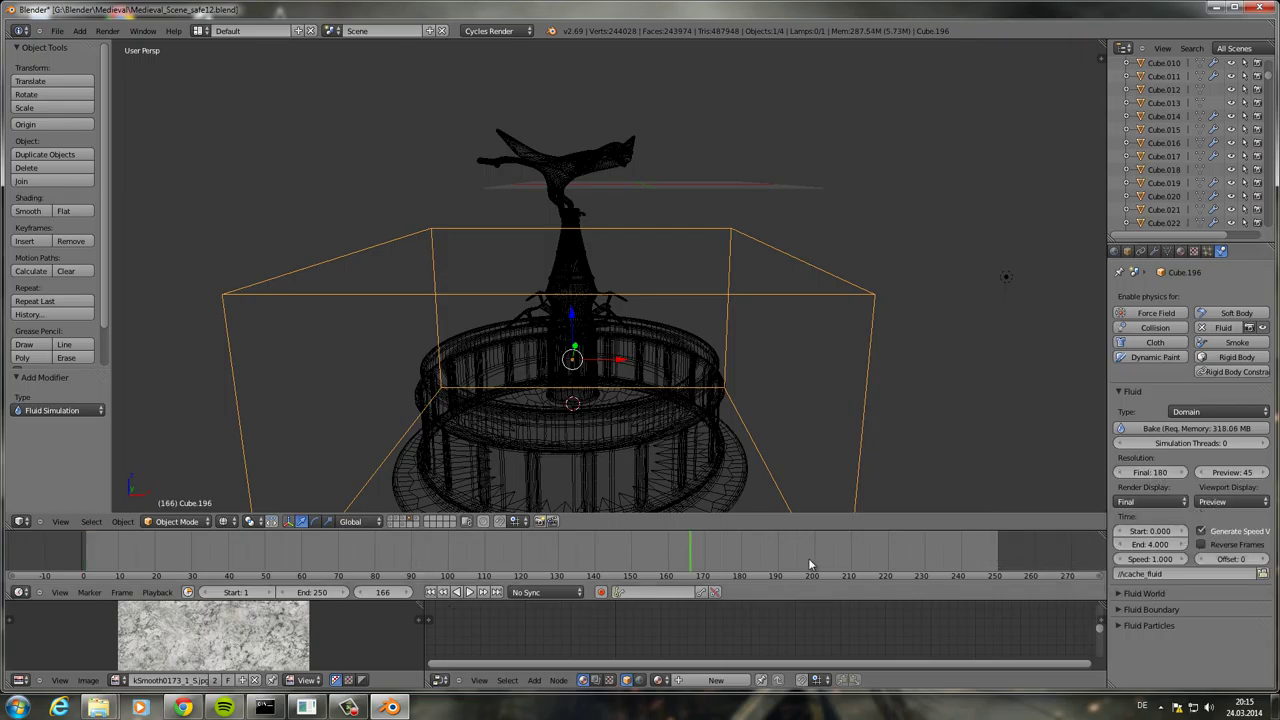
double_click(312, 592)
type("25")
key("Return")
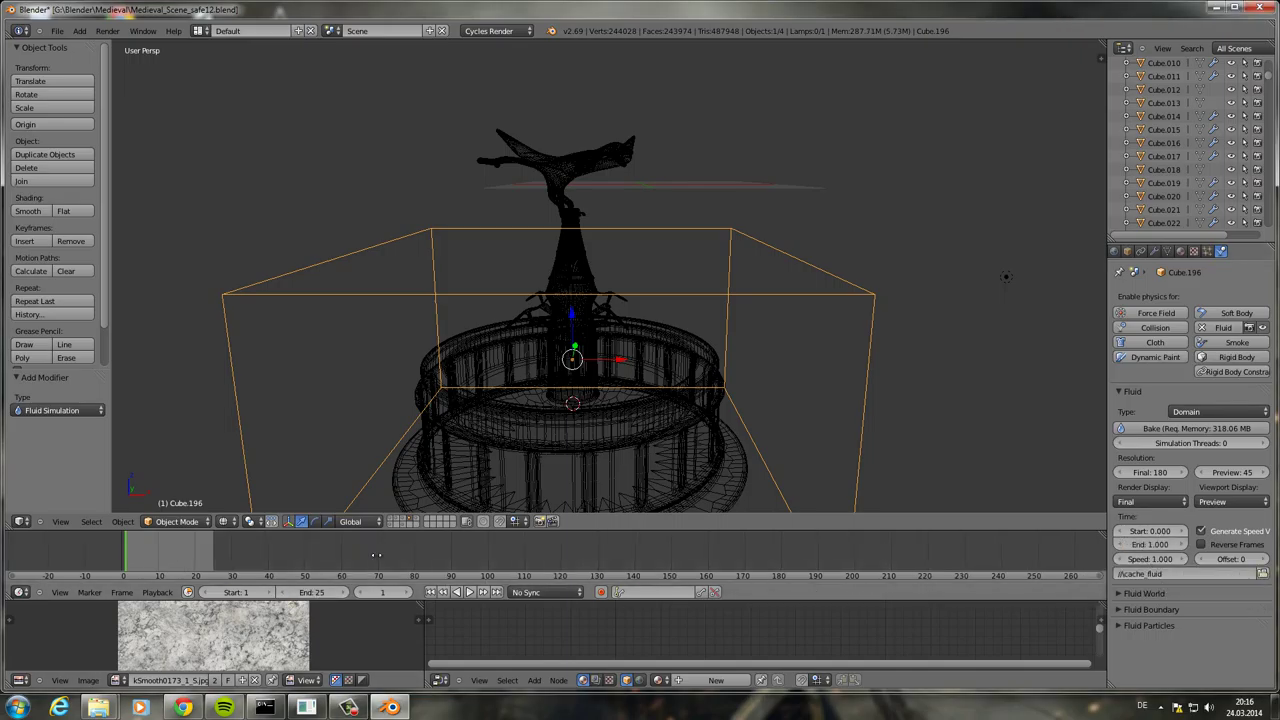
- Choose a new folder for the fluid domain's cache
scroll(600, 555, "up", 3)
left_click(1262, 574)
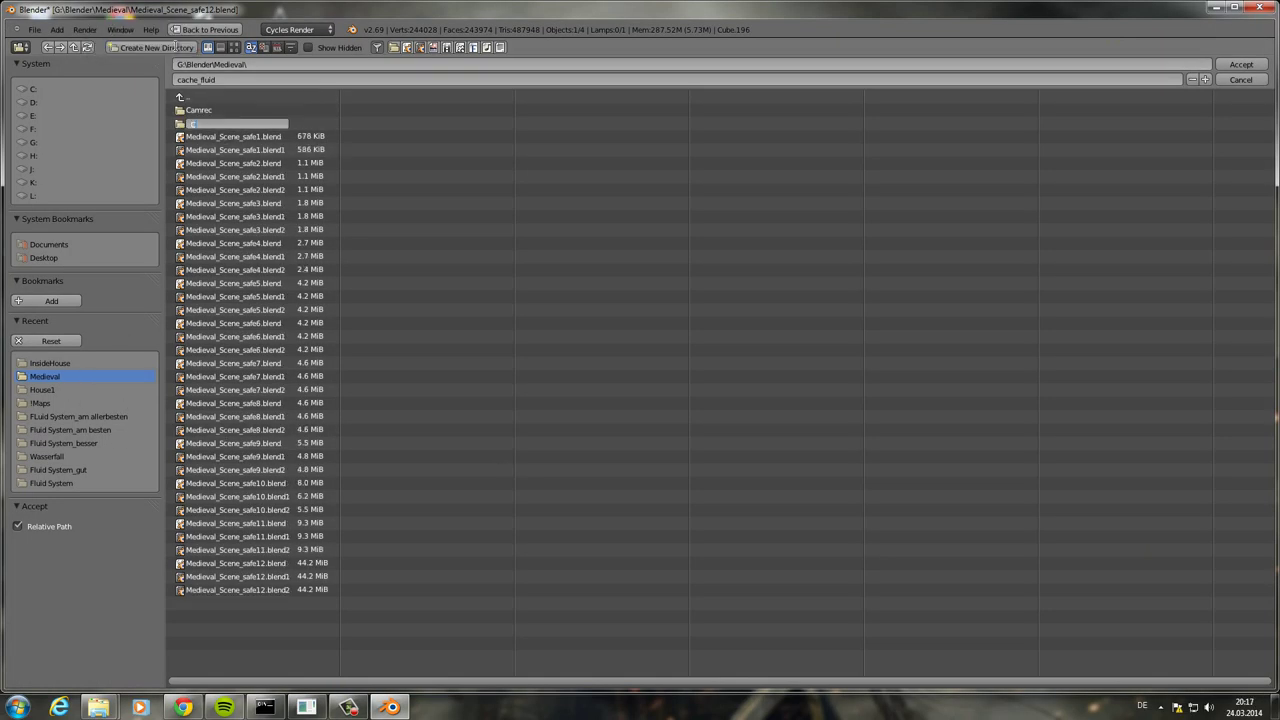
left_click(210, 123)
left_click(1241, 64)
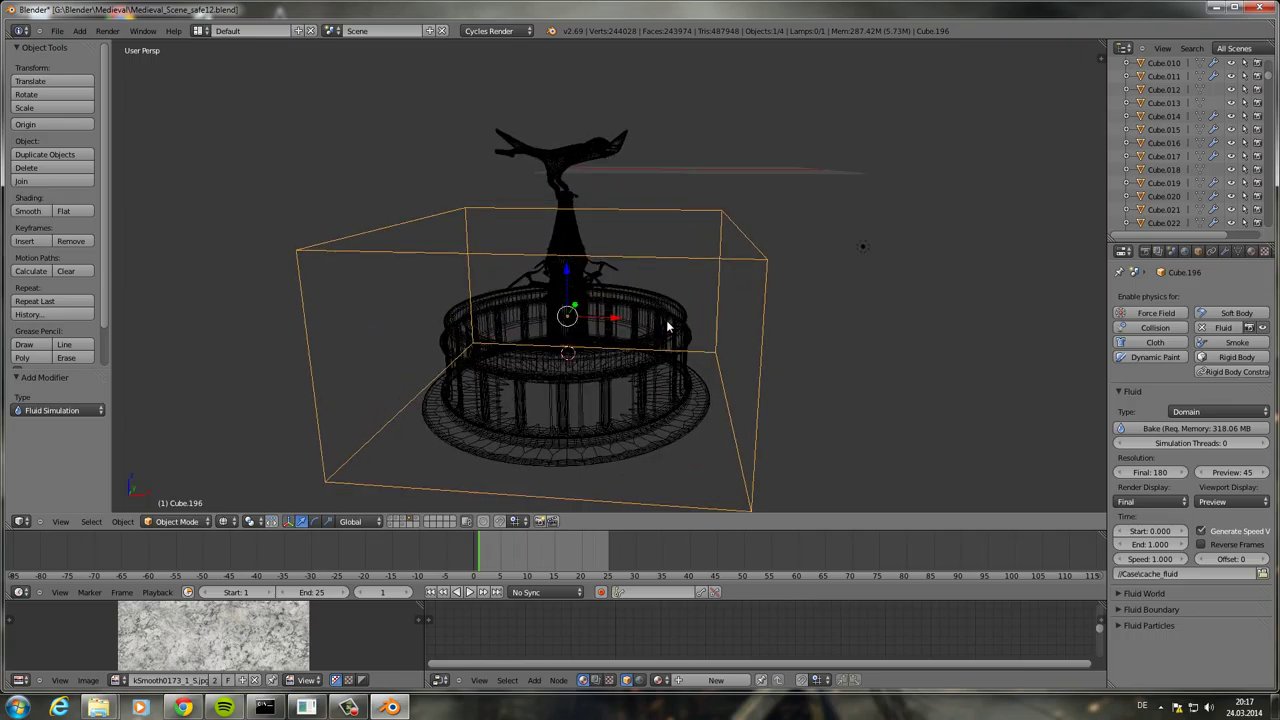
- Set the domain's world size to 2.5 m and boundary smoothing and subdivisions to 2
left_click(1156, 593)
scroll(1156, 600, "down", 2)
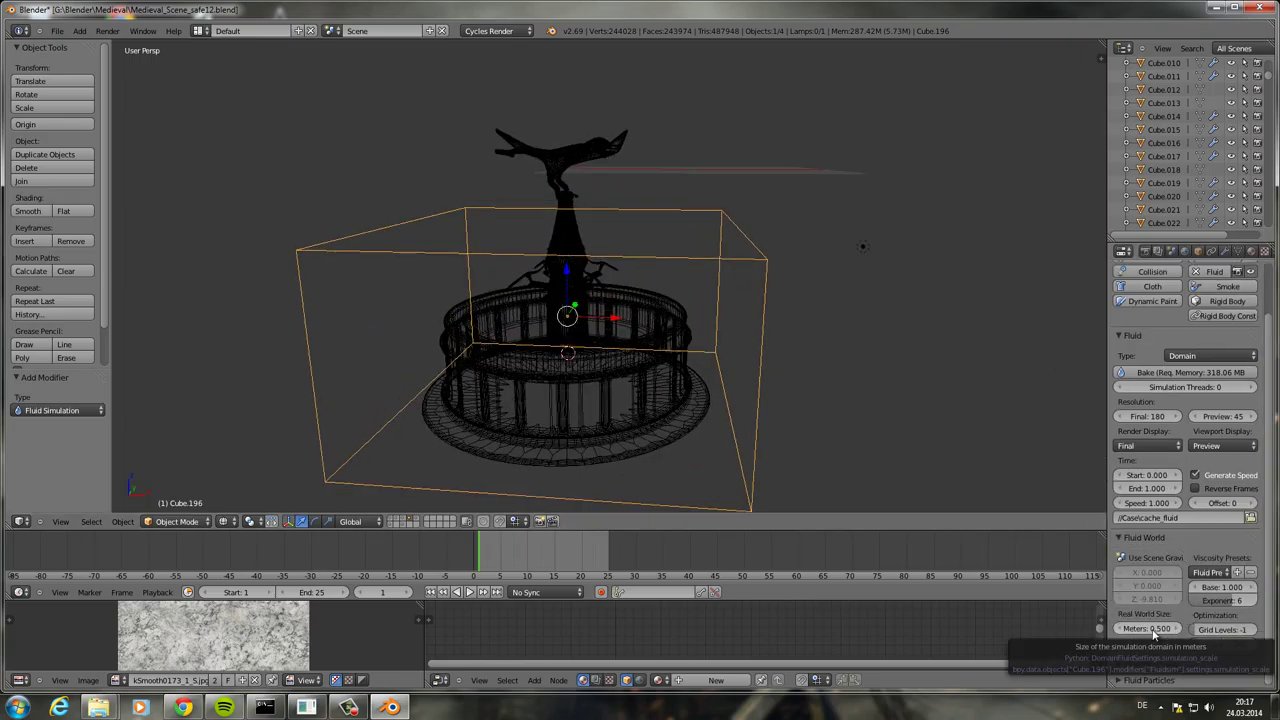
mouse_move(1155, 632)
left_mouse_down()
mouse_move(1172, 638)
mouse_move(1150, 680)
left_mouse_up()
scroll(1200, 600, "down", 3)
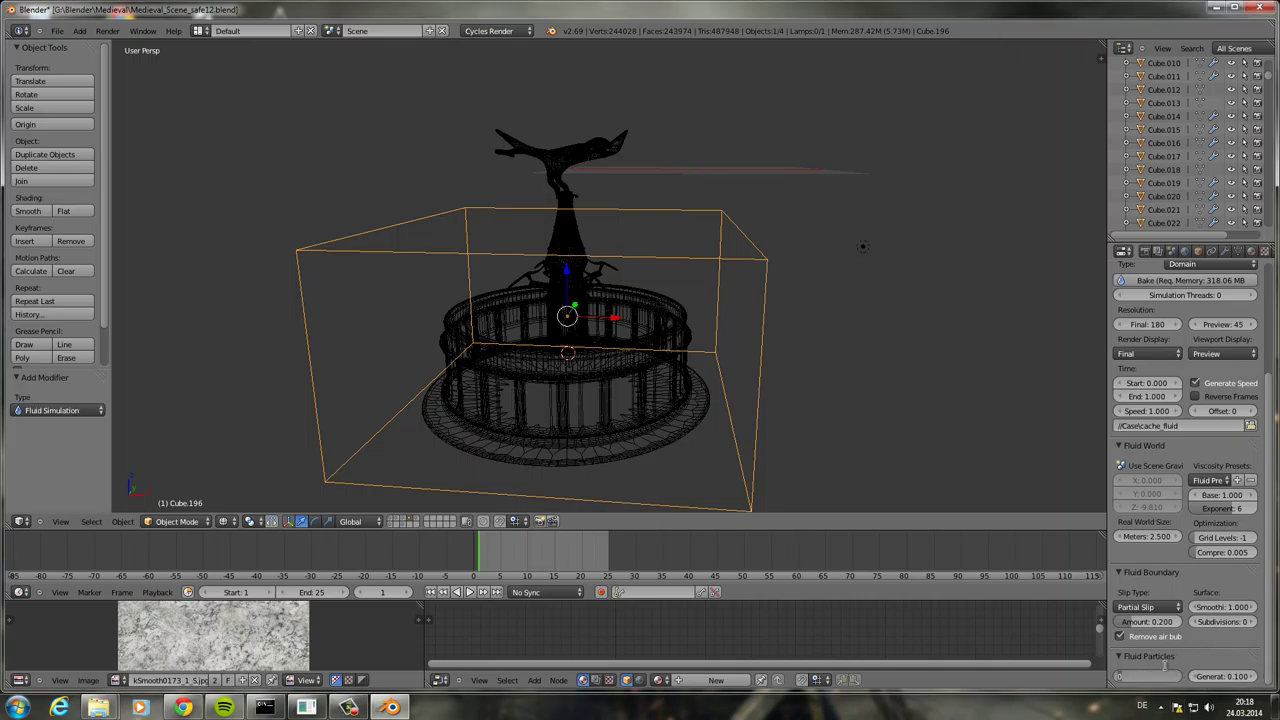
left_click_drag(1222, 621, 1272, 600)
scroll(1270, 605, "up", 1)
scroll(1270, 605, "down", 1)
key("KP_7")
middle_click_drag(783, 329, 591, 357)
scroll(591, 357, "up", 3)
key("KP_7")
key("KP_1")
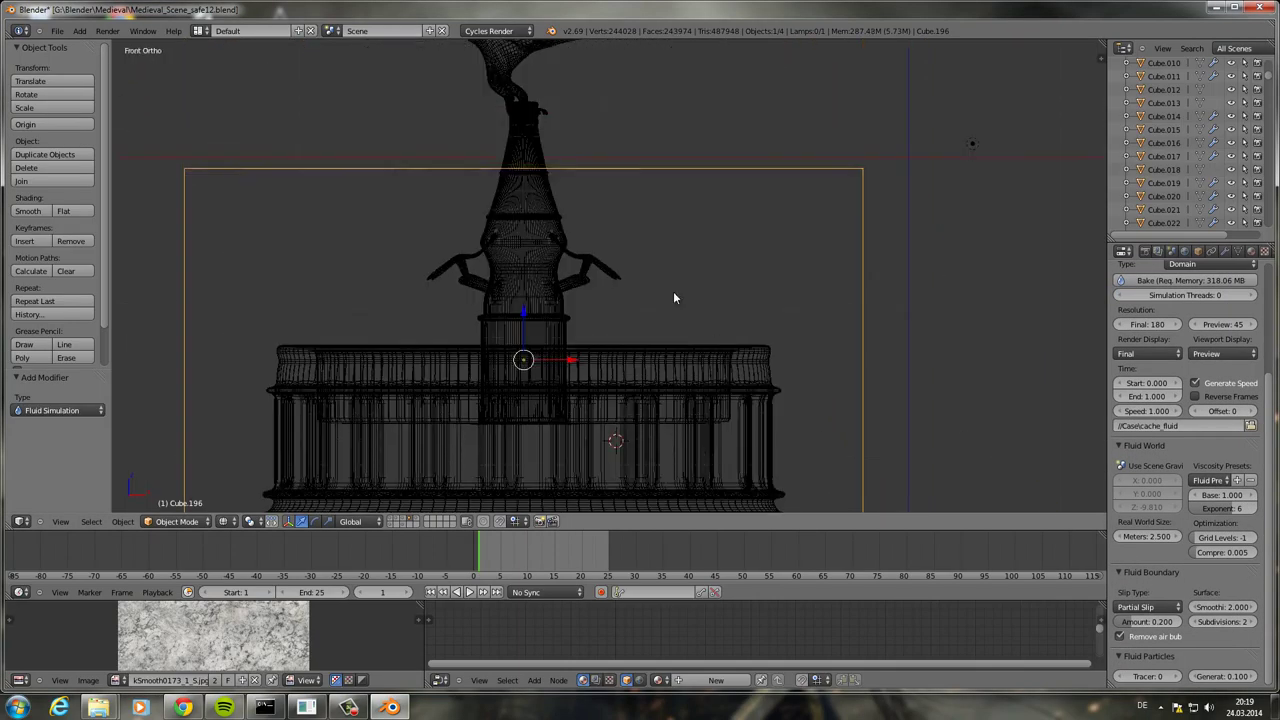
key("KP_0")
- Add a UV sphere and scale it by 5
scroll(362, 317, "up", 2)
key("shift+a")
left_click(510, 372)
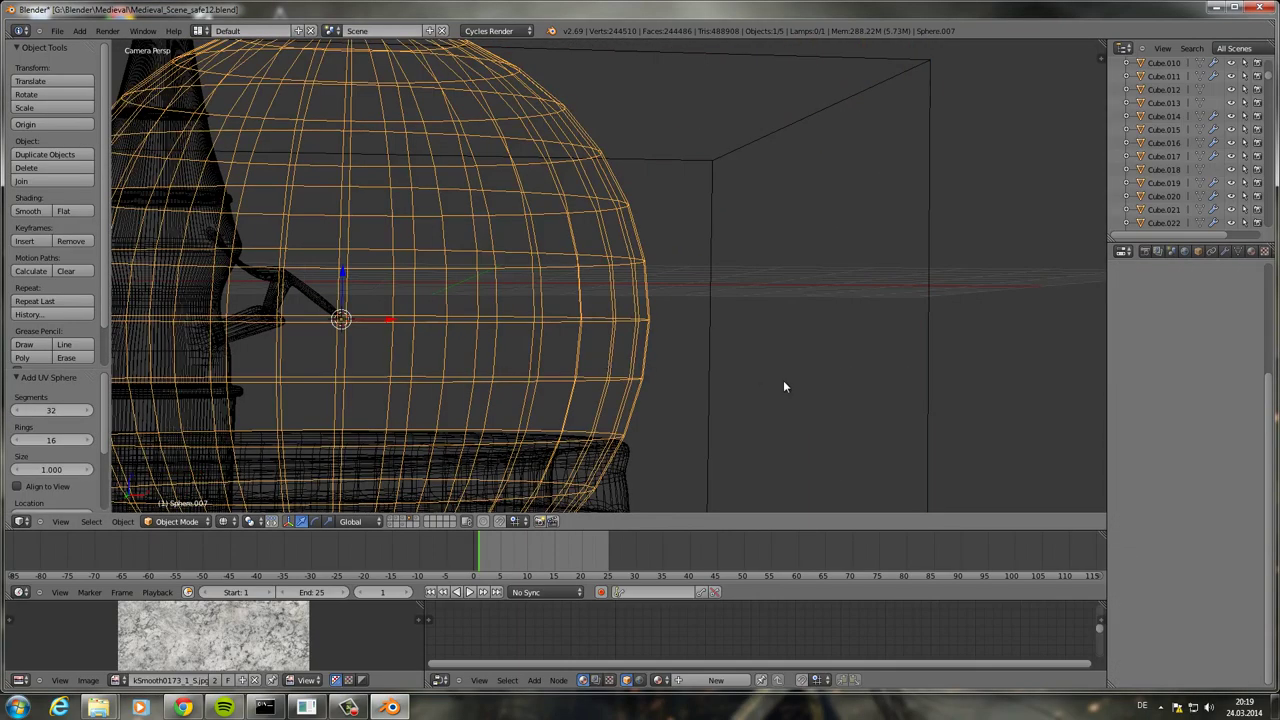
key("s")
key("5")
key("Return")
- Move the sphere onto the tip of one of the dragon's spouts
key("KP_5")
mouse_move(544, 316)
middle_mouse_down()
mouse_move(701, 290)
mouse_move(654, 363)
middle_mouse_up()
scroll(660, 360, "up", 3)
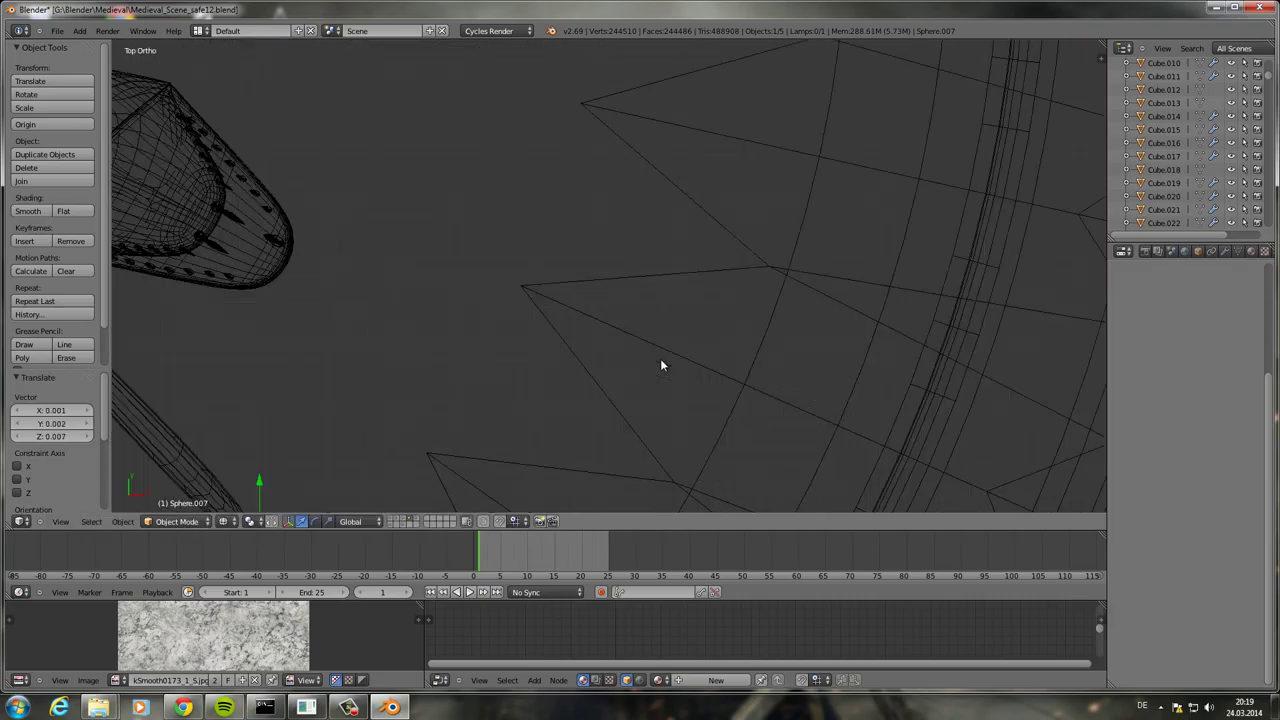
scroll(676, 254, "up", 2)
key("g")
left_click(677, 254)
middle_click_drag(677, 254, 761, 168, "shift")
scroll(761, 168, "down", 5)
key("KP_7")
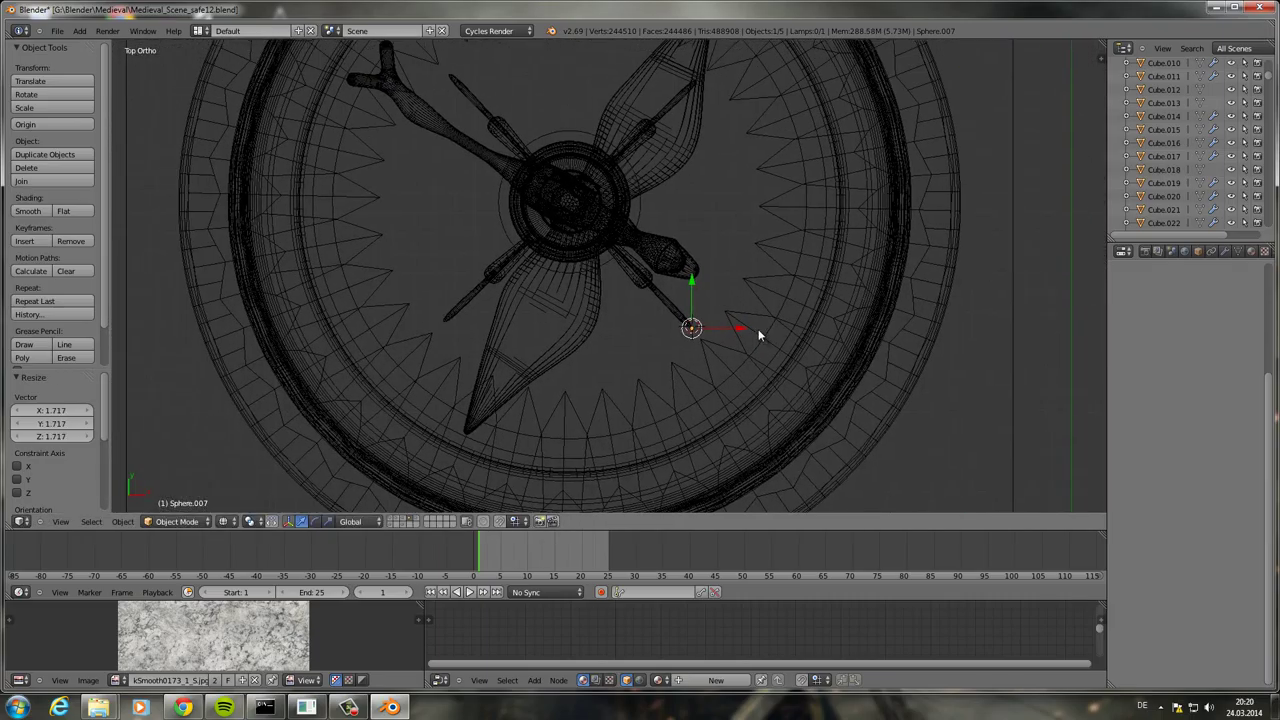
- Duplicate the sphere, then undo the extra object duplicates
key("shift+d")
left_click(507, 322)
key("shift+d")
key("Escape")
key("ctrl+z")
key("ctrl+z")
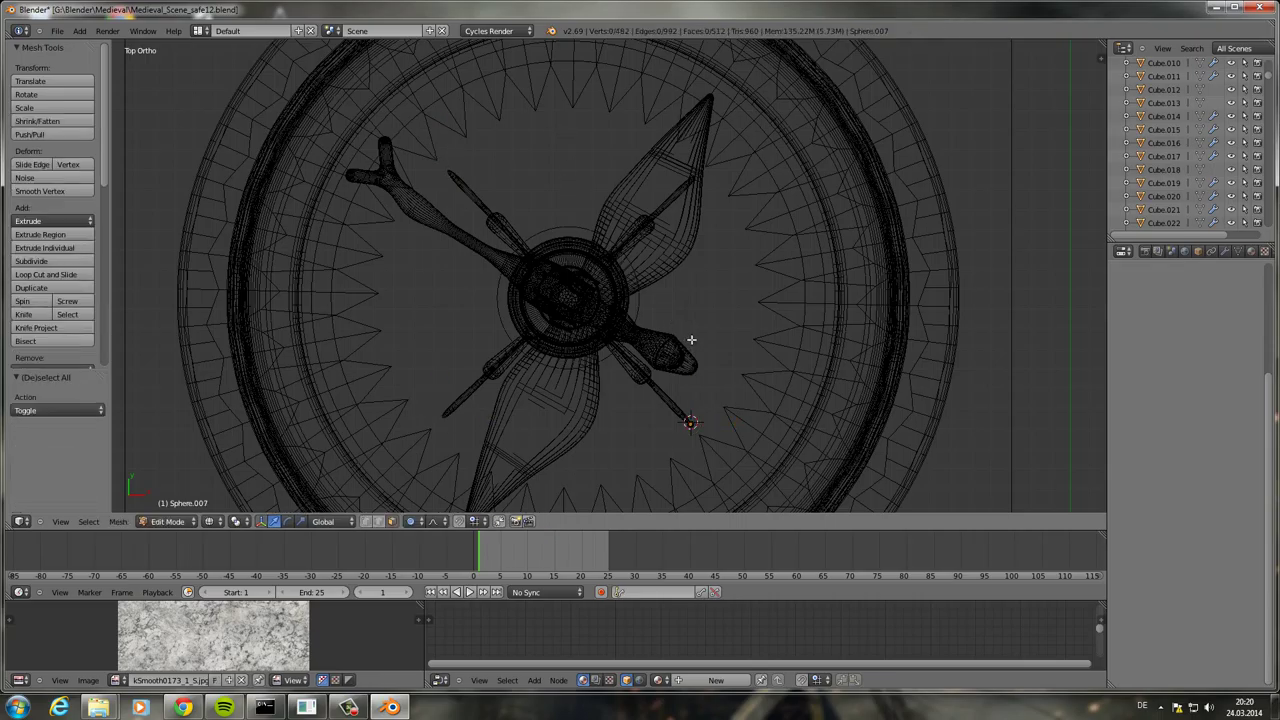
key("ctrl+z")
- Place mesh copies of the sphere at the other spout tips inside the same object
right_click(444, 166)
key("c")
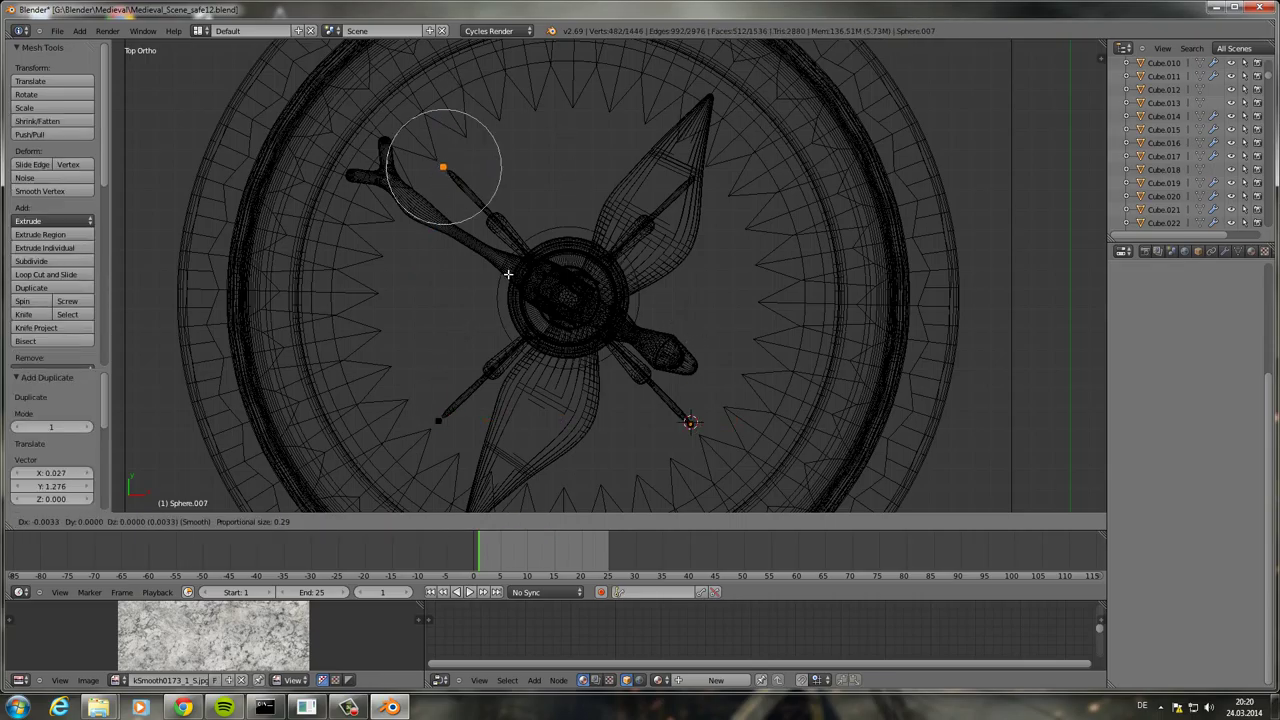
left_click(443, 150)
key("g")
left_click(767, 285)
scroll(767, 285, "up", 5)
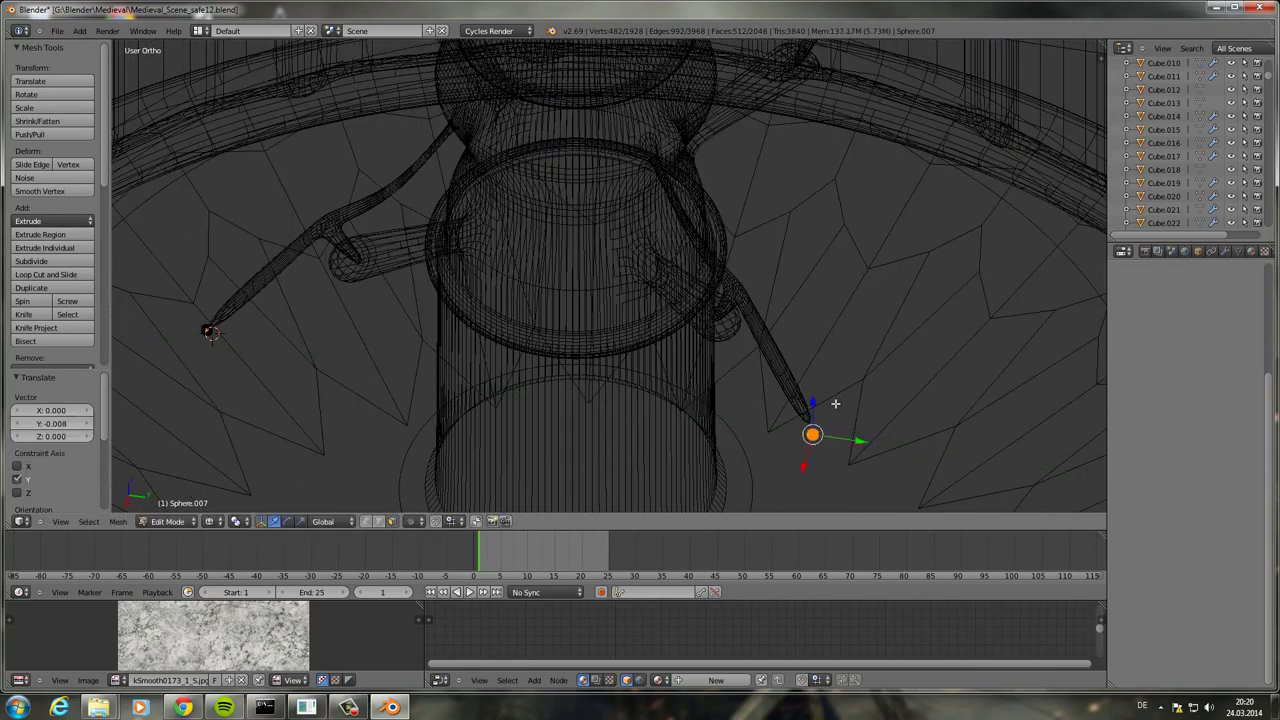
middle_click_drag(767, 285, 969, 320)
key("Tab")
key("KP_Decimal")
- Make Sphere.007 a fluid Inflow with inflow velocity X 1 and Y 1
left_click(1202, 250)
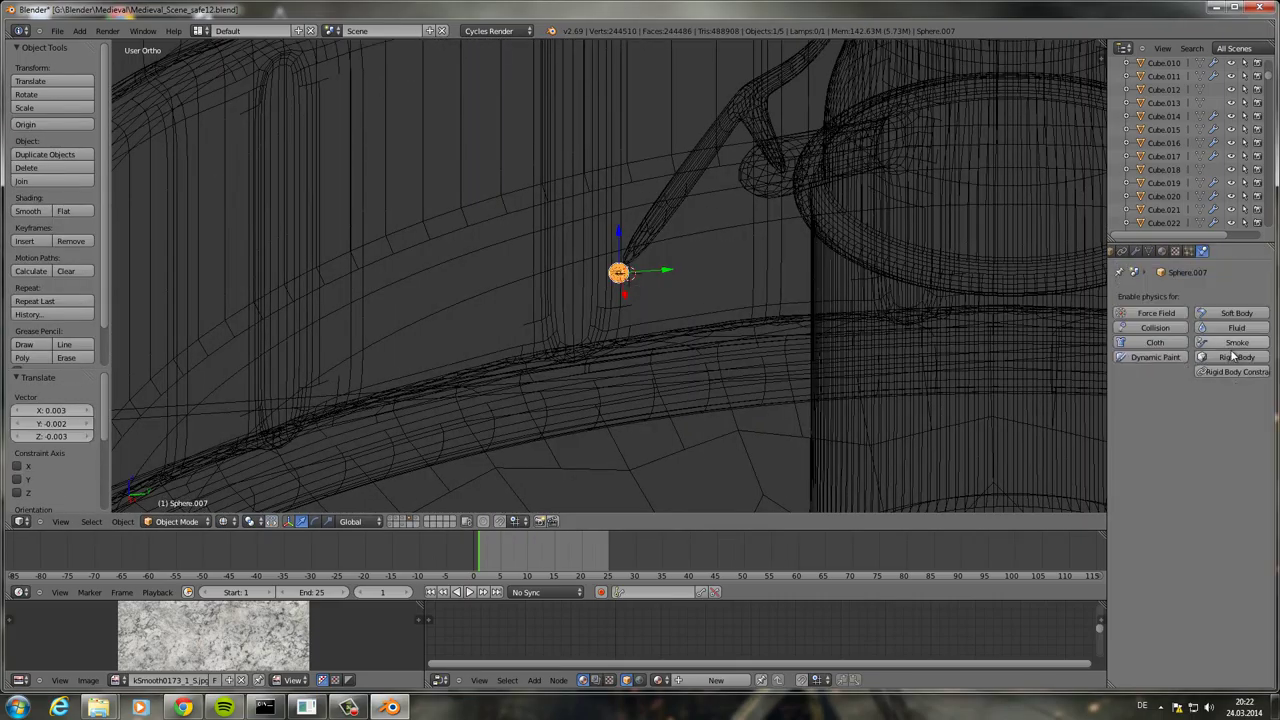
left_click(1223, 327)
left_click(1220, 411)
left_click(1190, 337)
middle_click_drag(918, 365, 840, 412)
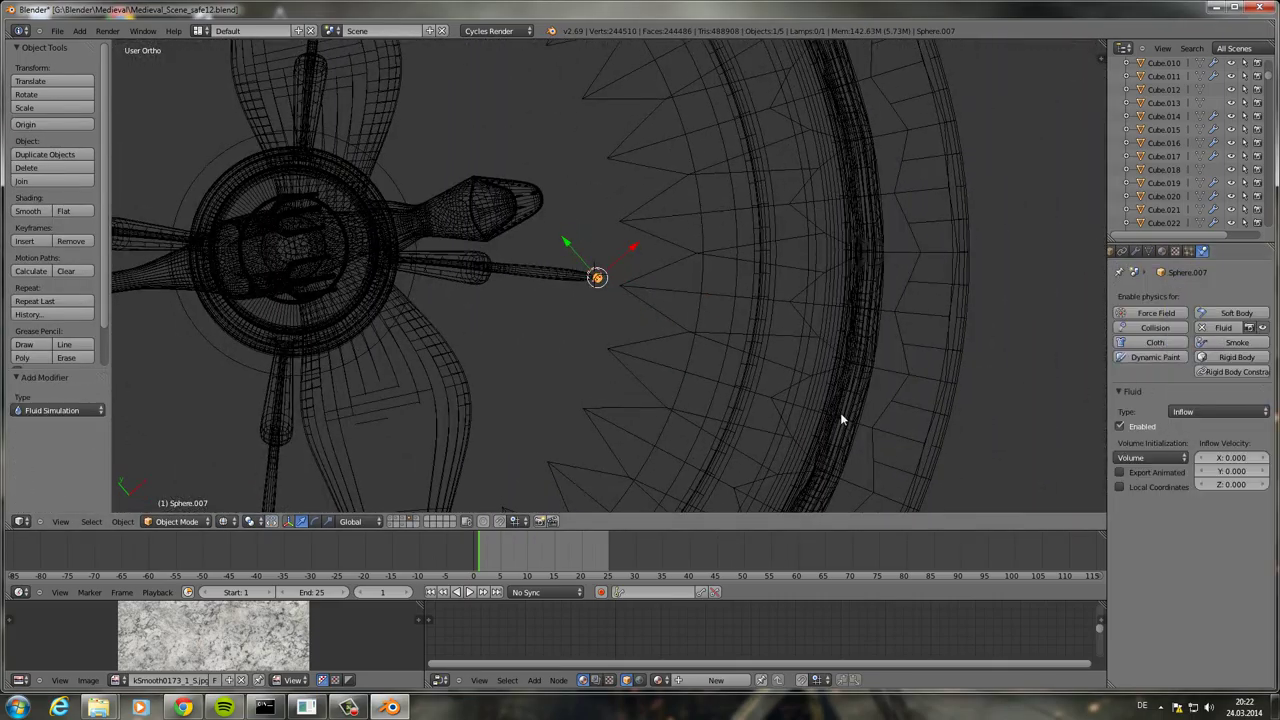
left_click(1233, 471)
type("1")
key("Return")
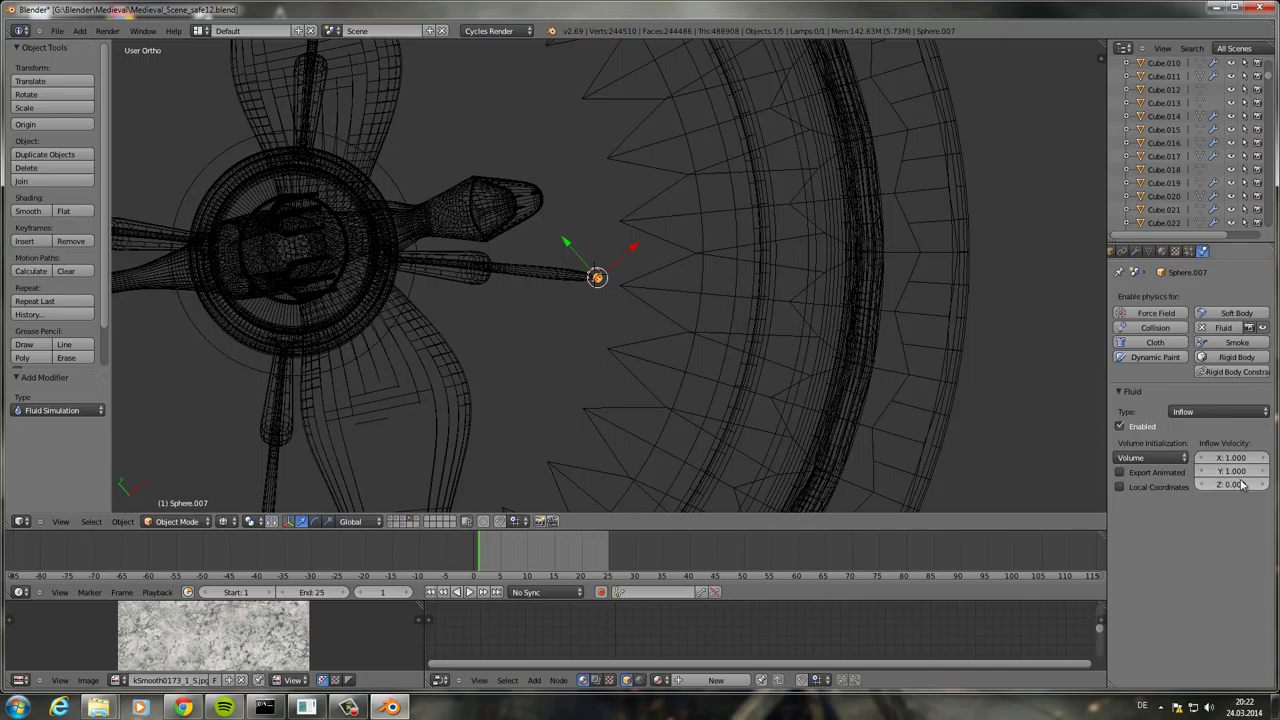
- Shift the inflow sphere slightly into place, then select the fountain
middle_click_drag(730, 315, 700, 261)
scroll(676, 315, "up", 3)
middle_click_drag(652, 370, 951, 257)
scroll(814, 360, "down", 4)
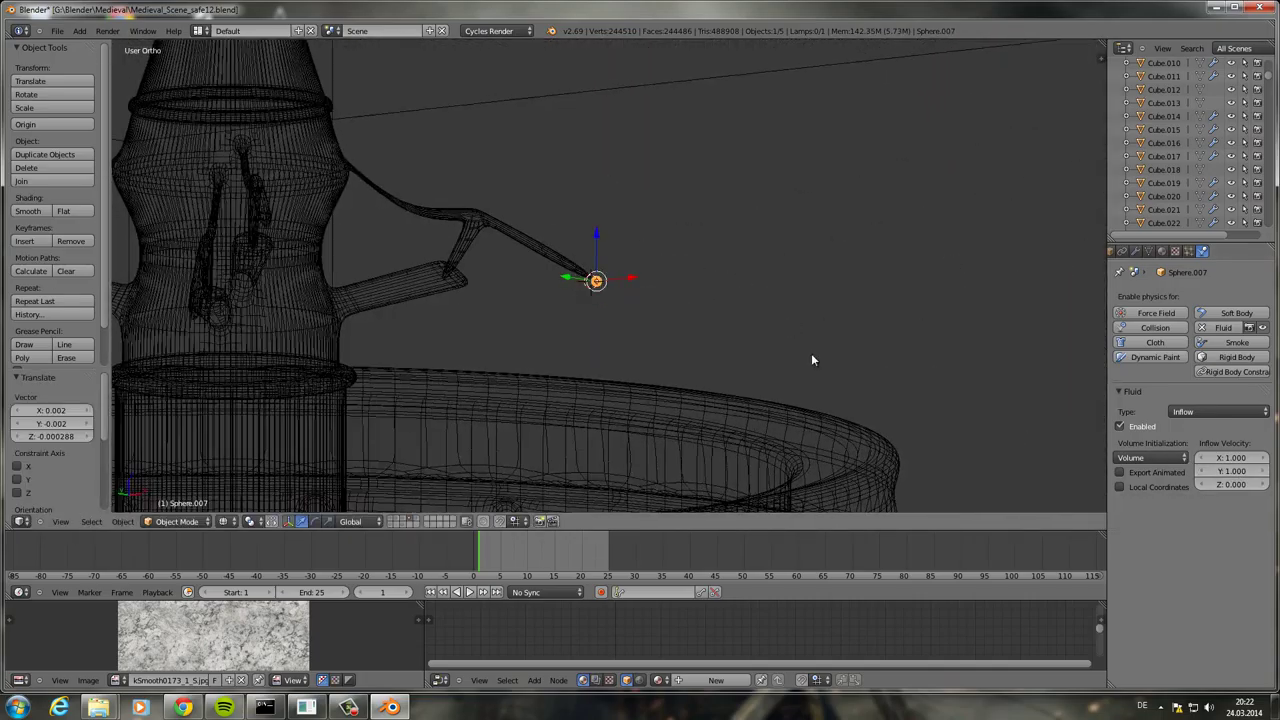
key("g")
left_click(781, 390)
right_click(780, 390)
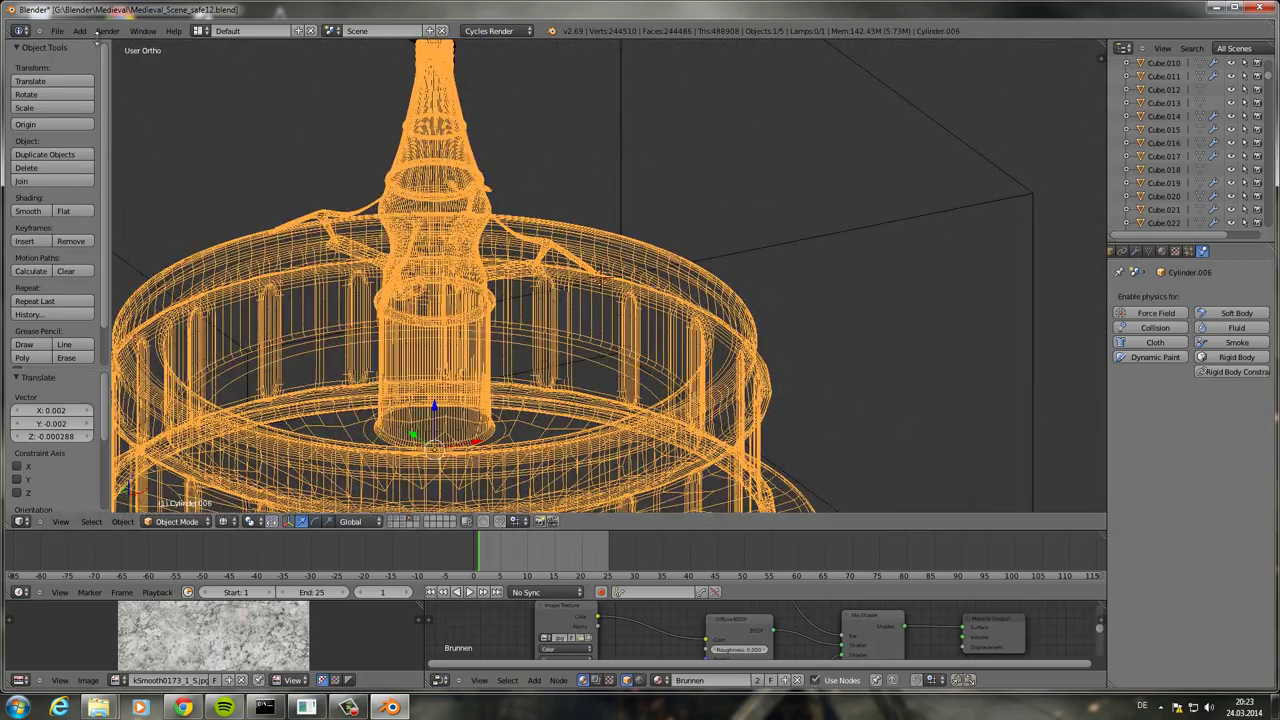
- Save the scene as Medieval_Scene_safe13.blend
key("ctrl+shift+s")
key("KP_Add")
key("Return")
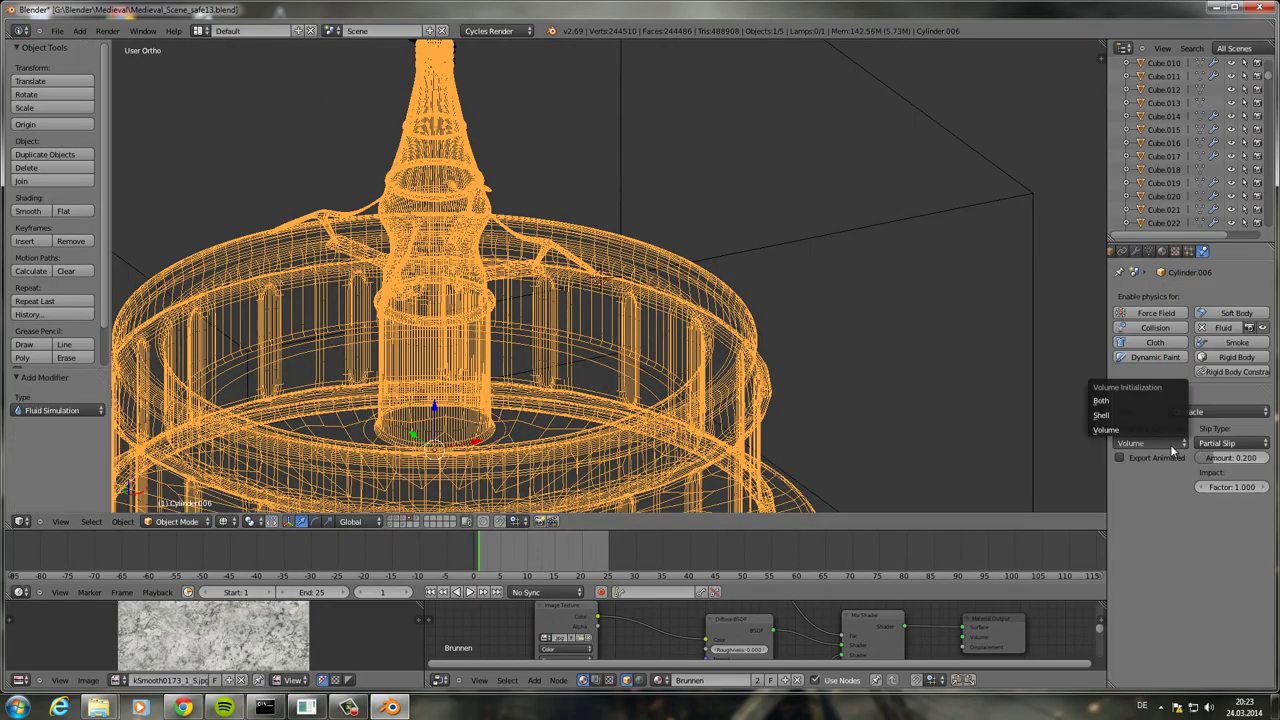
- Duplicate the inflow sphere onto the left spout tip in top view
middle_click_drag(1000, 470, 855, 440)
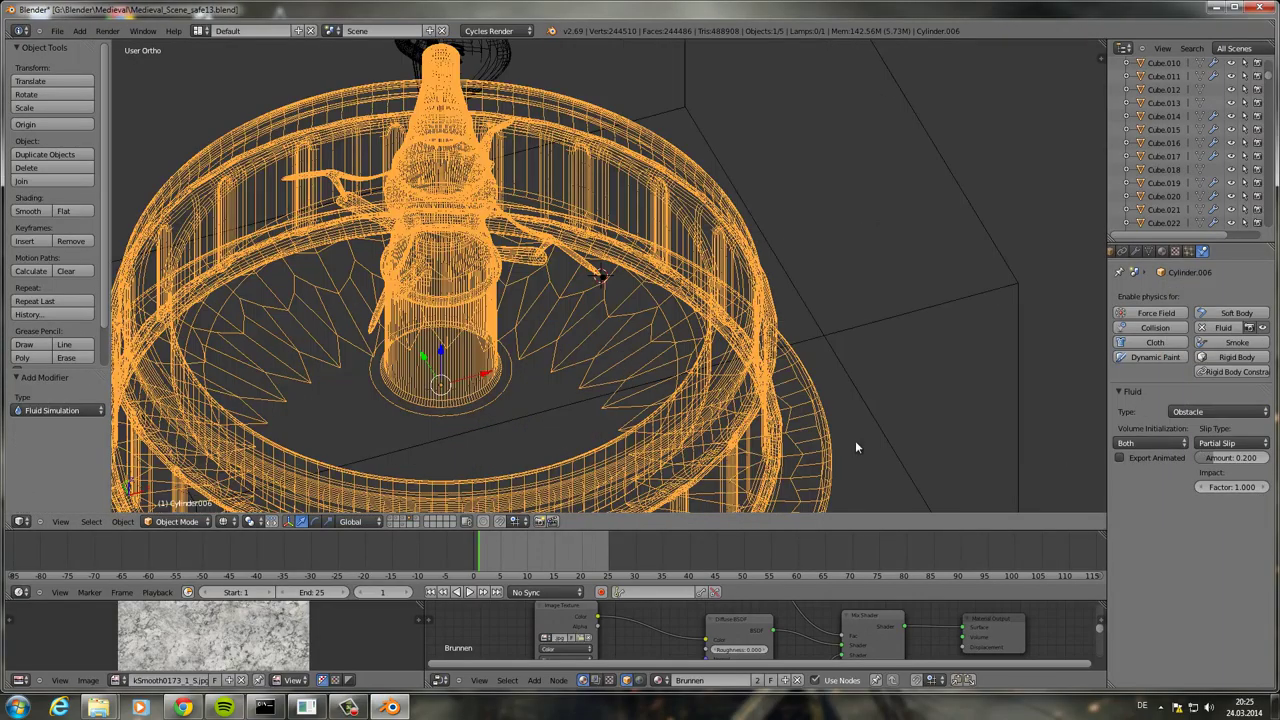
right_click(600, 275)
key("KP_7")
scroll(600, 275, "up", 3)
middle_click_drag(660, 293, 688, 348, "shift")
scroll(688, 348, "down", 1)
key("shift+d")
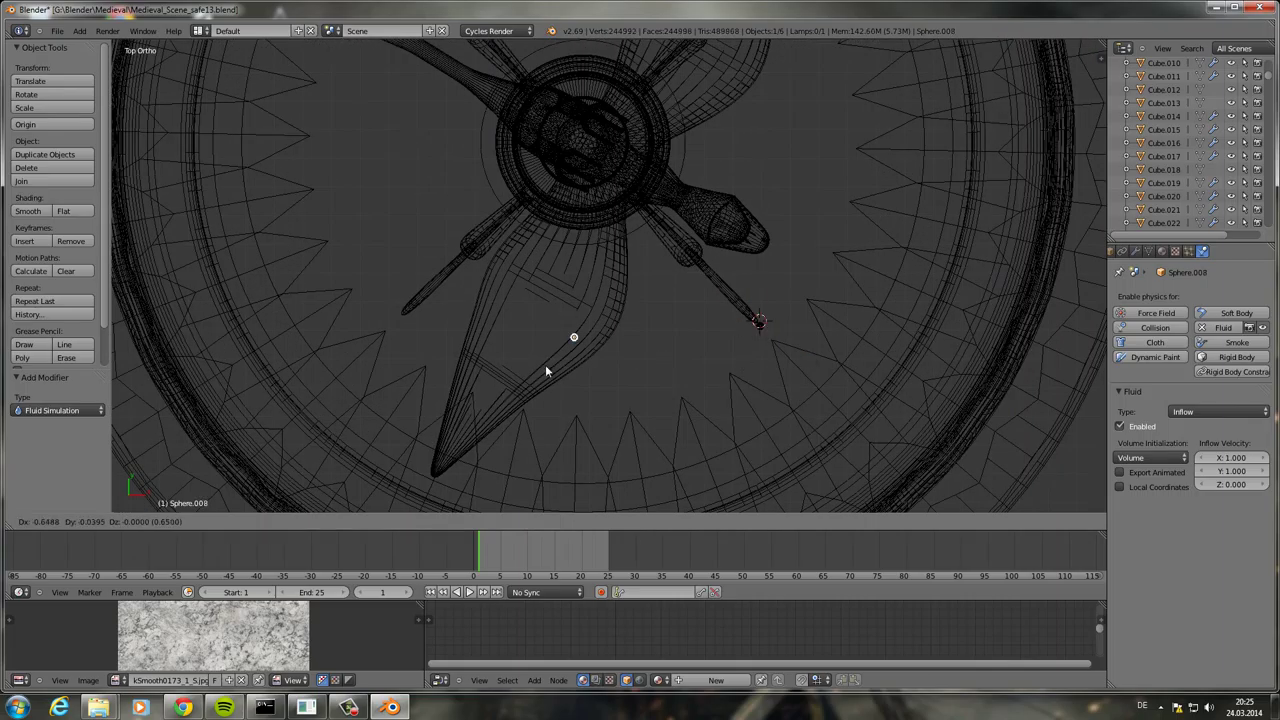
left_click(445, 345)
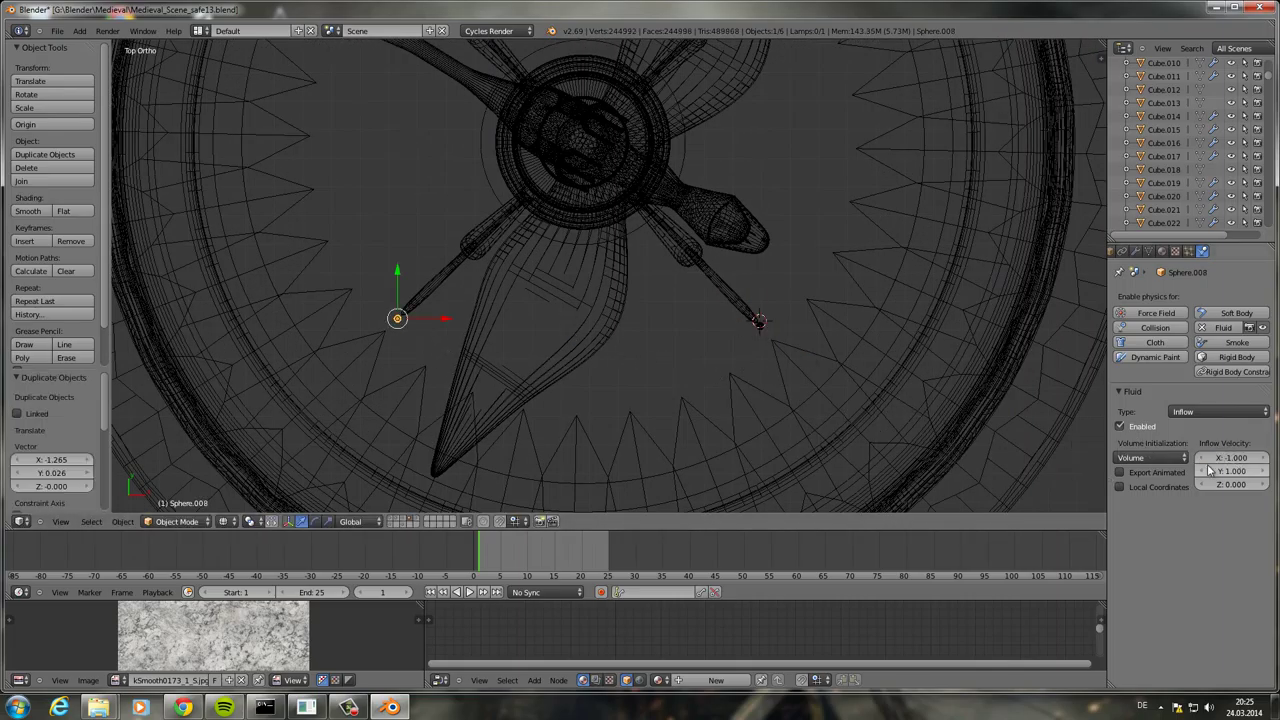
- Duplicate the inflow sphere onto the remaining spout tips, flipping a copy's X velocity
right_click(760, 322)
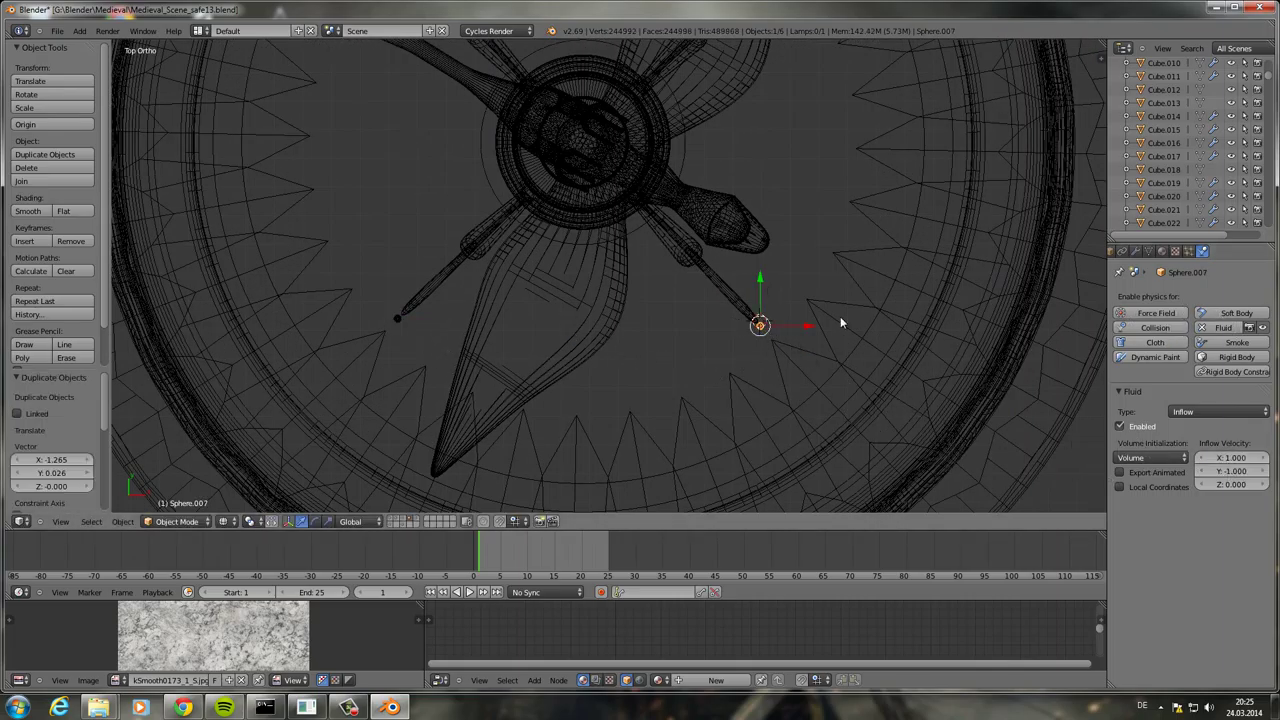
key("shift+d")
left_click(586, 171)
key("shift+d")
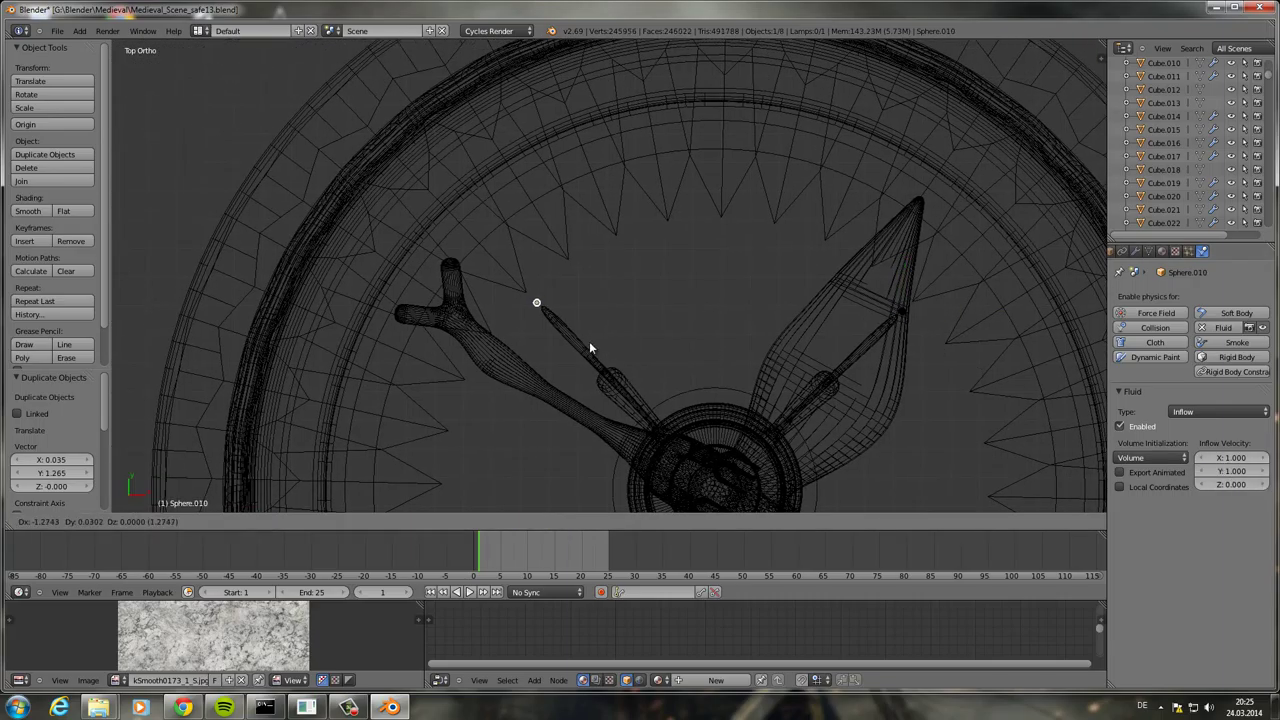
left_click(589, 345)
key("minus")
- Switch to the camera view and select the fluid domain box
mouse_move(574, 318)
middle_mouse_down()
mouse_move(697, 385)
mouse_move(794, 371)
mouse_move(777, 380)
mouse_move(706, 343)
mouse_move(711, 316)
middle_mouse_up()
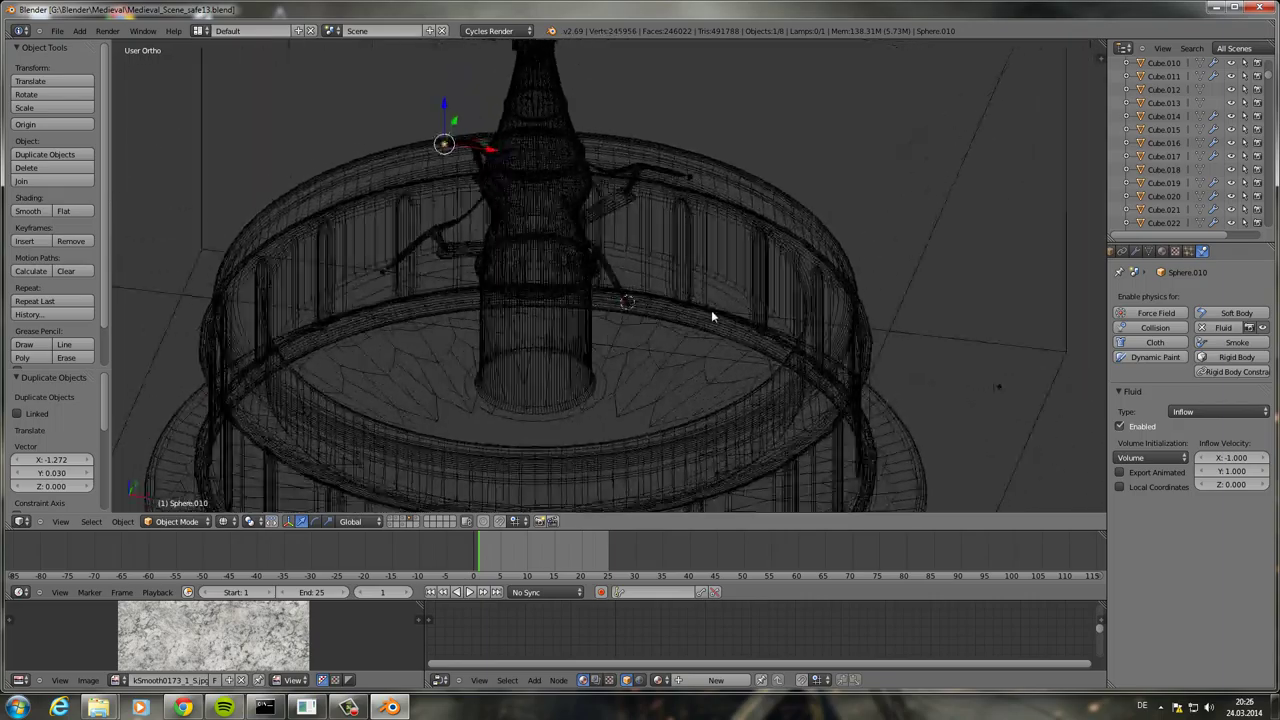
key("KP_0")
middle_click_drag(963, 224, 922, 253, "shift")
right_click(1031, 262)
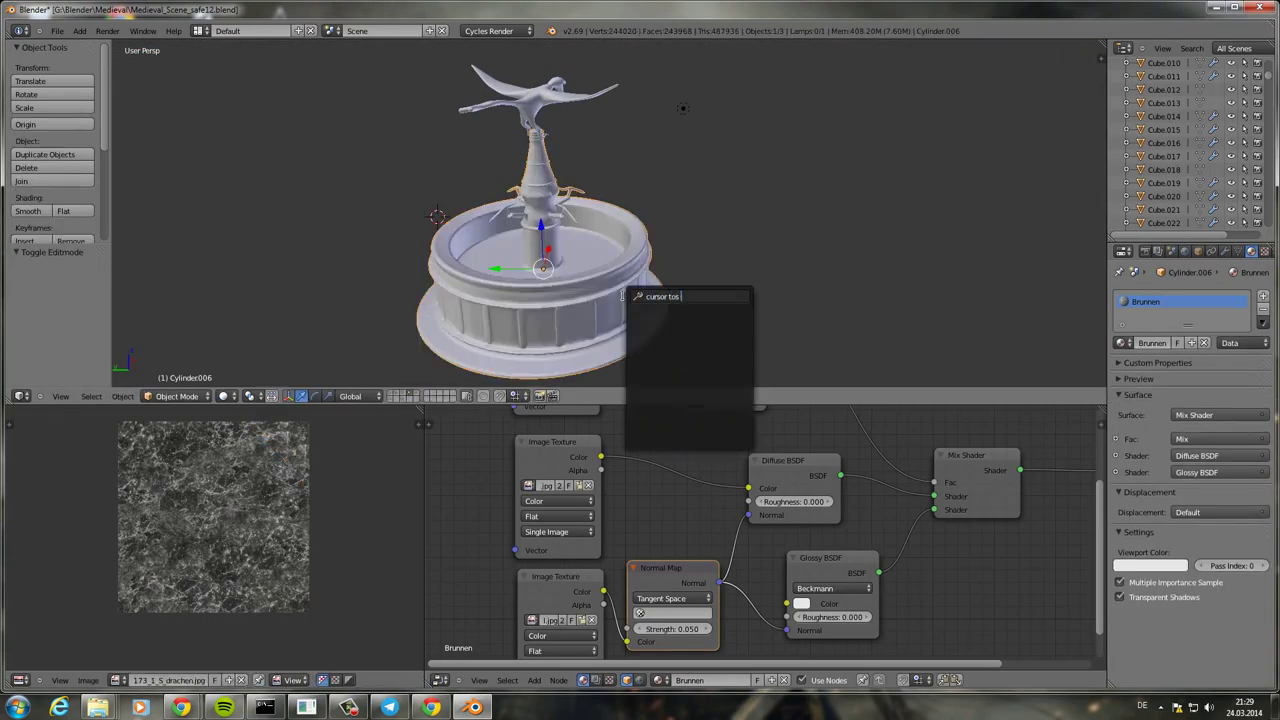
- Add a cylinder at the fountain, scale it to the basin and keep only its top cap
key("Return")
key("shift+a")
key("shift+a")
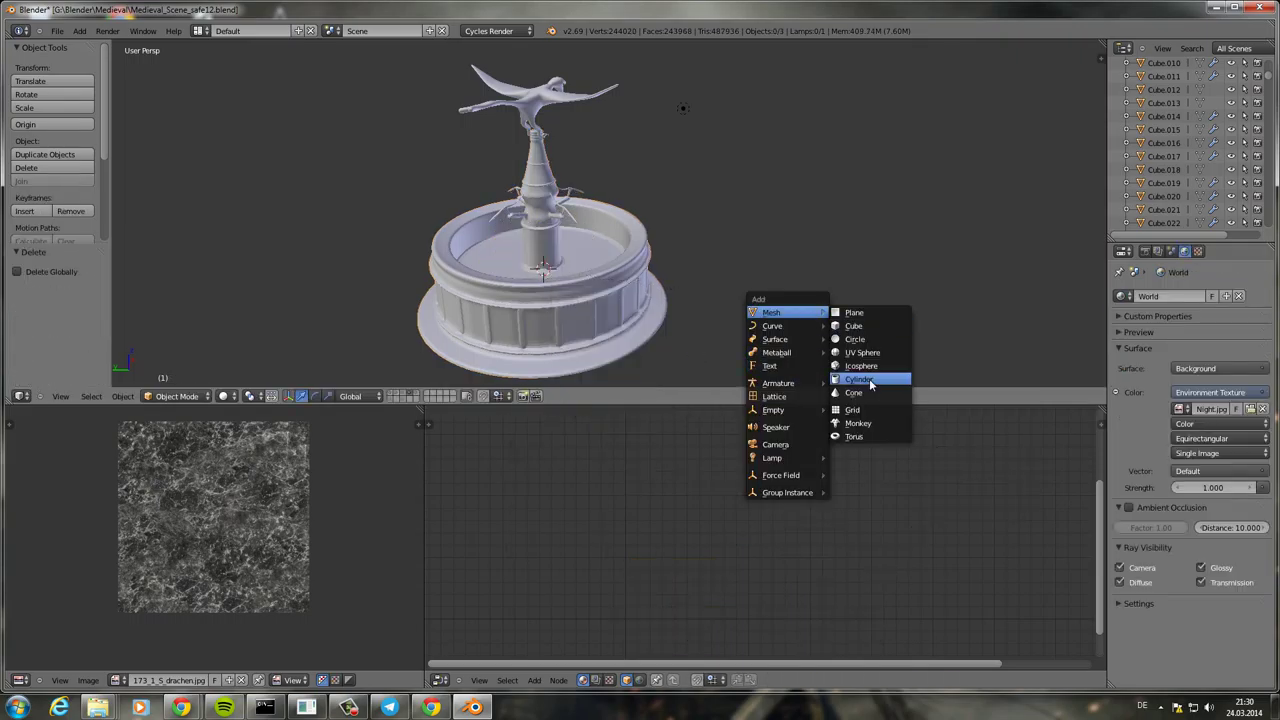
left_click(866, 374)
key("s")
left_click(547, 296)
scroll(547, 296, "down", 3)
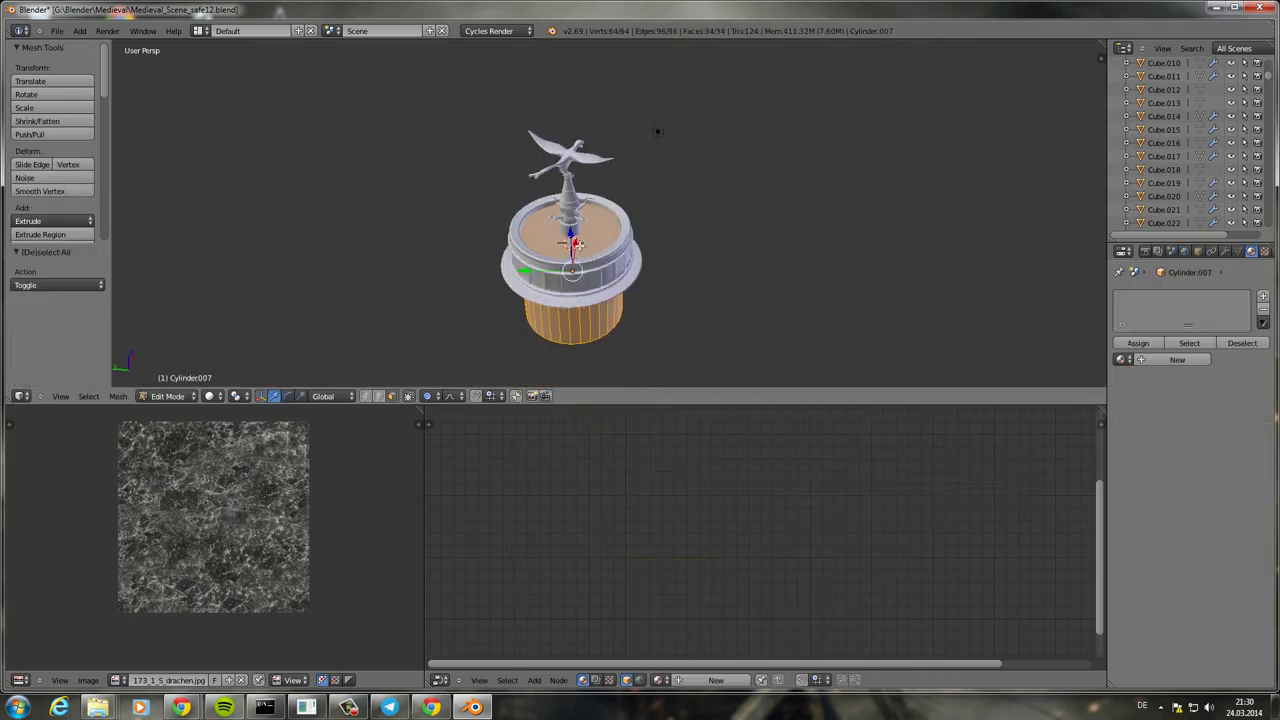
key("x")
left_click(540, 280)
key("Tab")
scroll(608, 280, "up", 5)
scroll(608, 280, "down", 2)
- Create a new 'wasser' material on the water disc with a Glass surface shader
left_click(1177, 343)
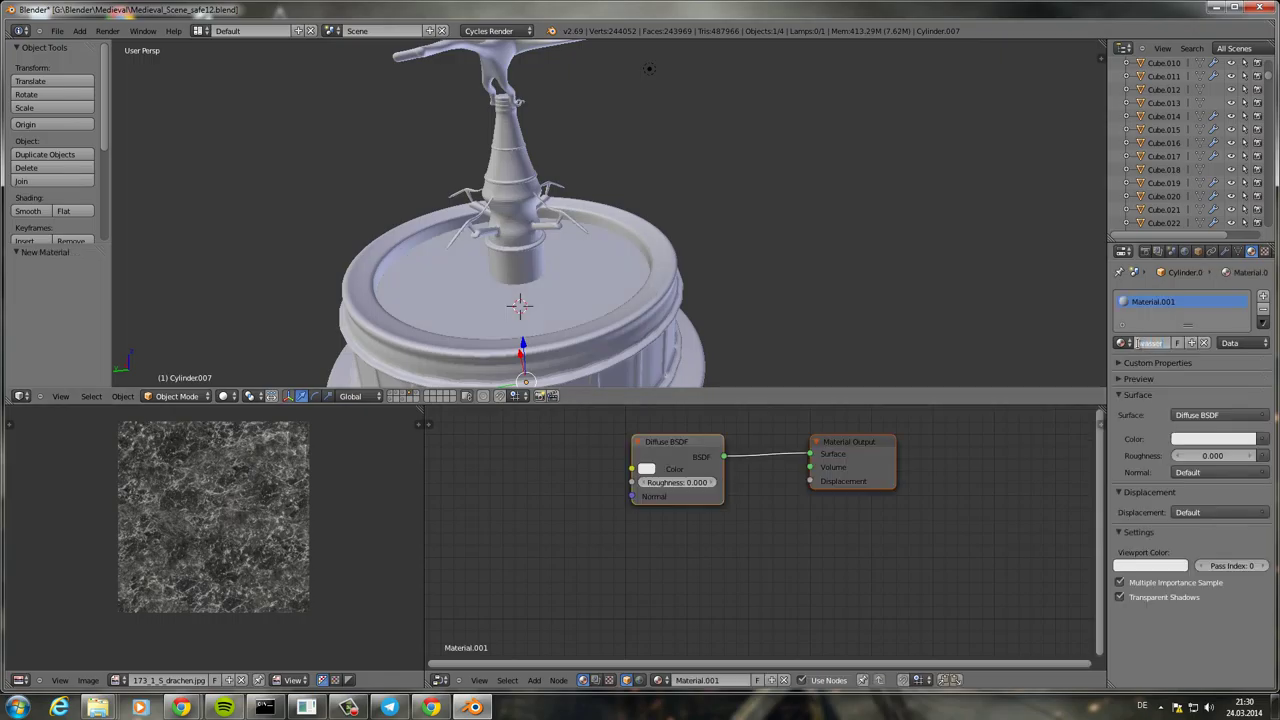
key("KP_0")
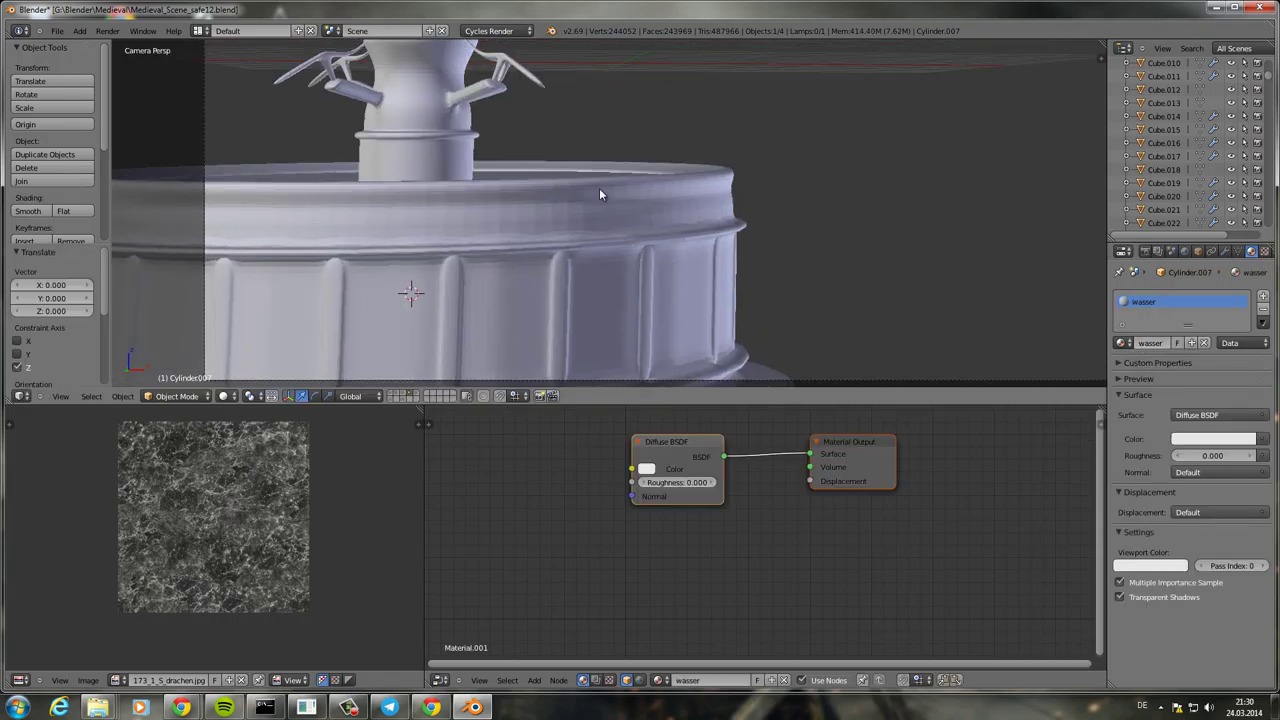
middle_click_drag(603, 194, 631, 262, "shift")
left_click(1205, 415)
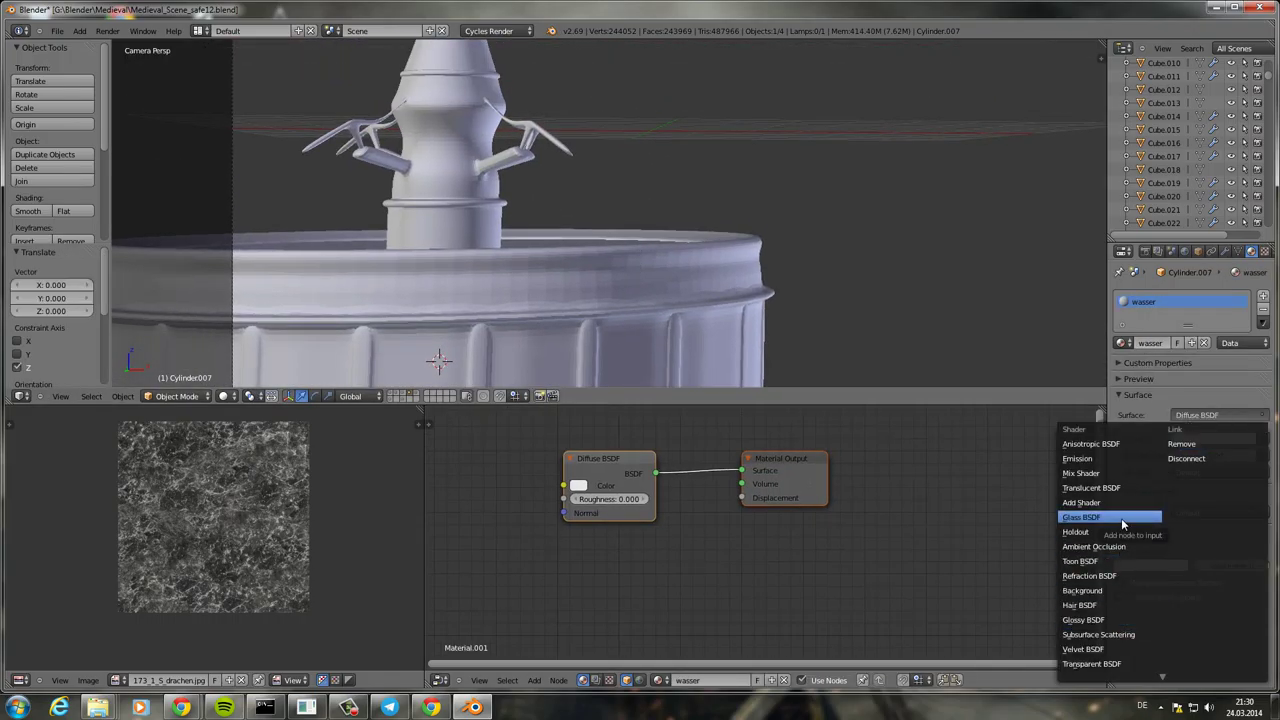
left_click(1122, 524)
- Add a Mix Shader before the output and mix in a Glossy BSDF
key("shift+a")
left_click(800, 491)
left_click(750, 475)
key("shift+a")
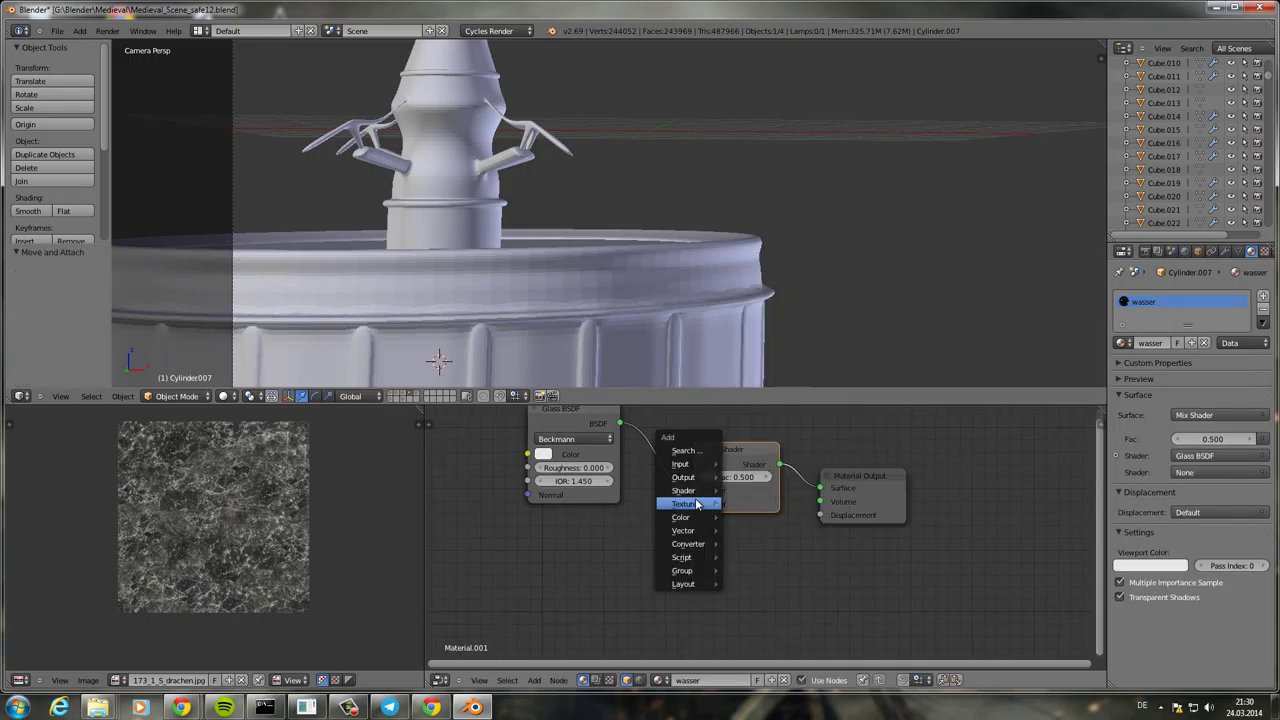
left_click(585, 548)
- UV-unwrap the water disc's mesh from an orthographic top view
key("Tab")
key("KP_7")
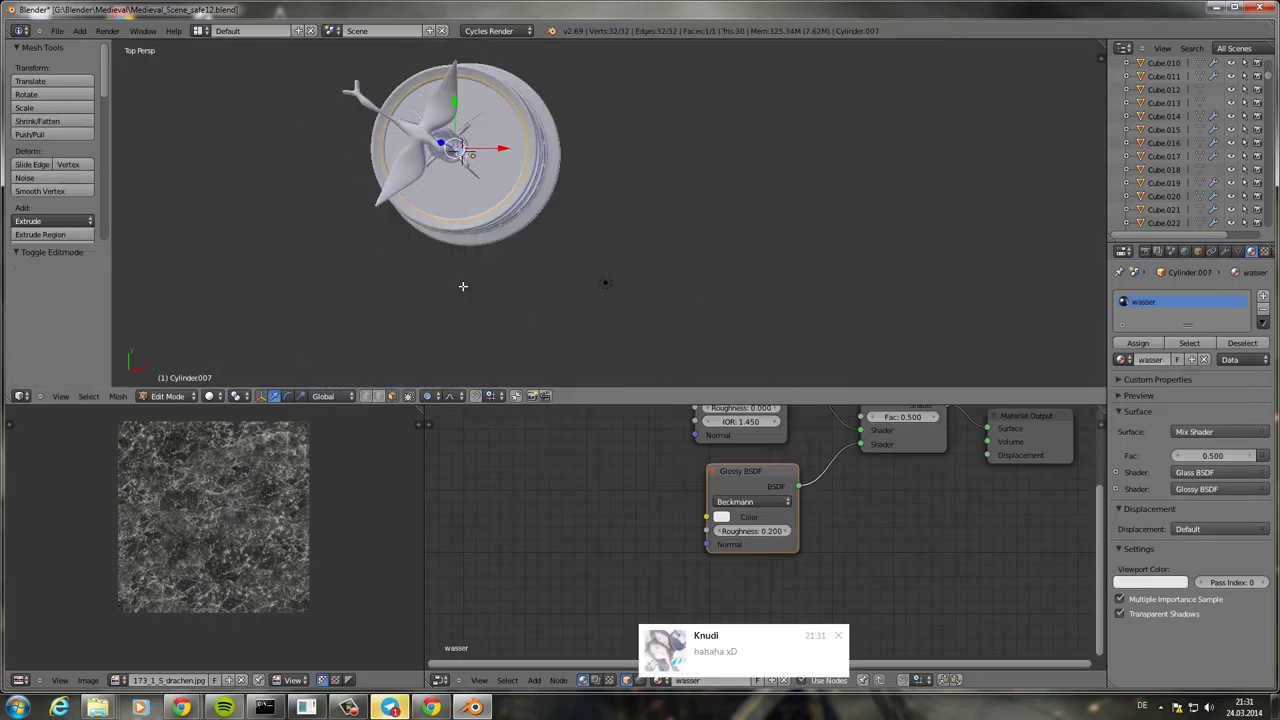
key("KP_5")
key("u")
scroll(430, 540, "down", 1)
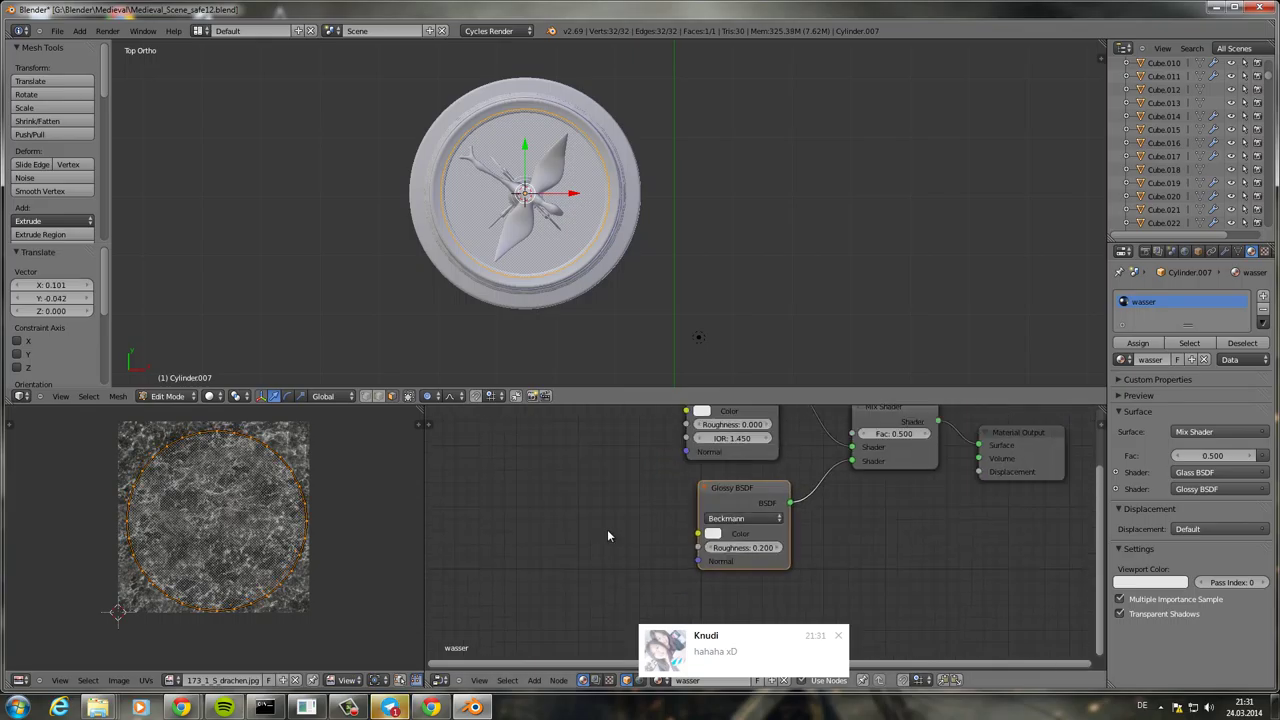
- Add an Image Texture feeding a Normal Map node and browse for the image file
key("shift+d")
key("x")
key("shift+a")
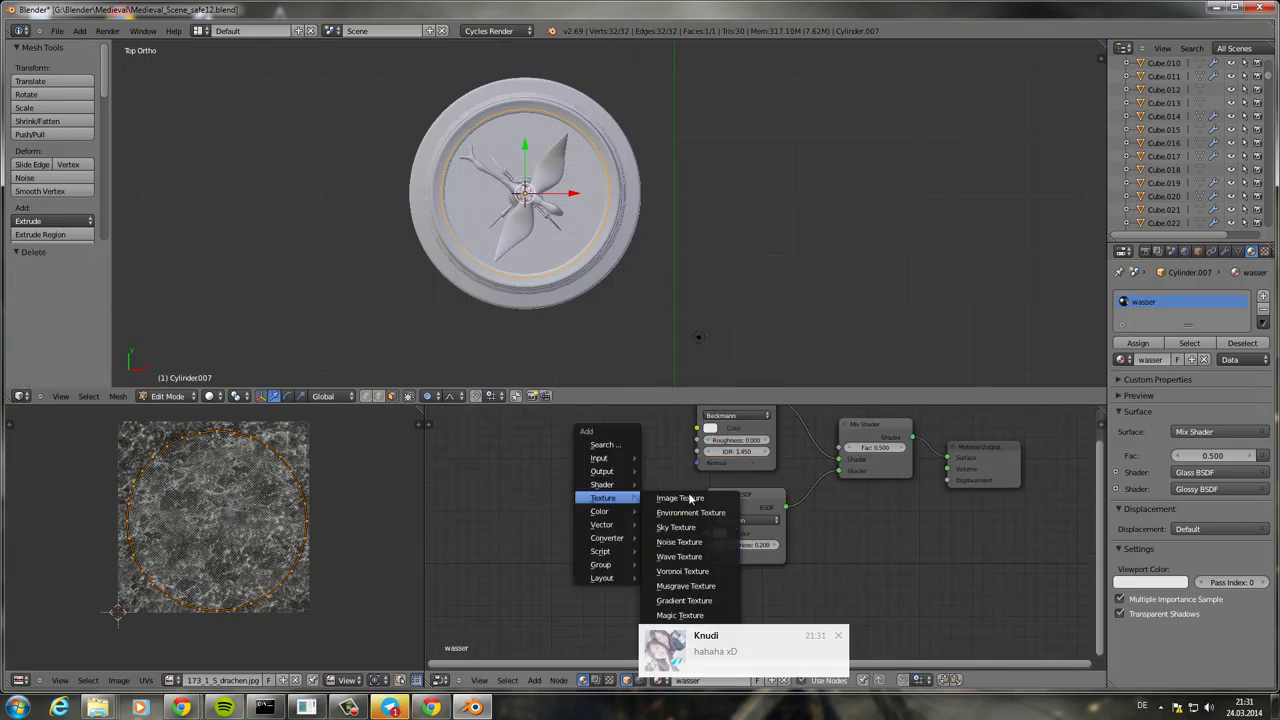
left_click(612, 500)
left_click(540, 525)
key("shift+a")
left_click(640, 589)
left_click(670, 517)
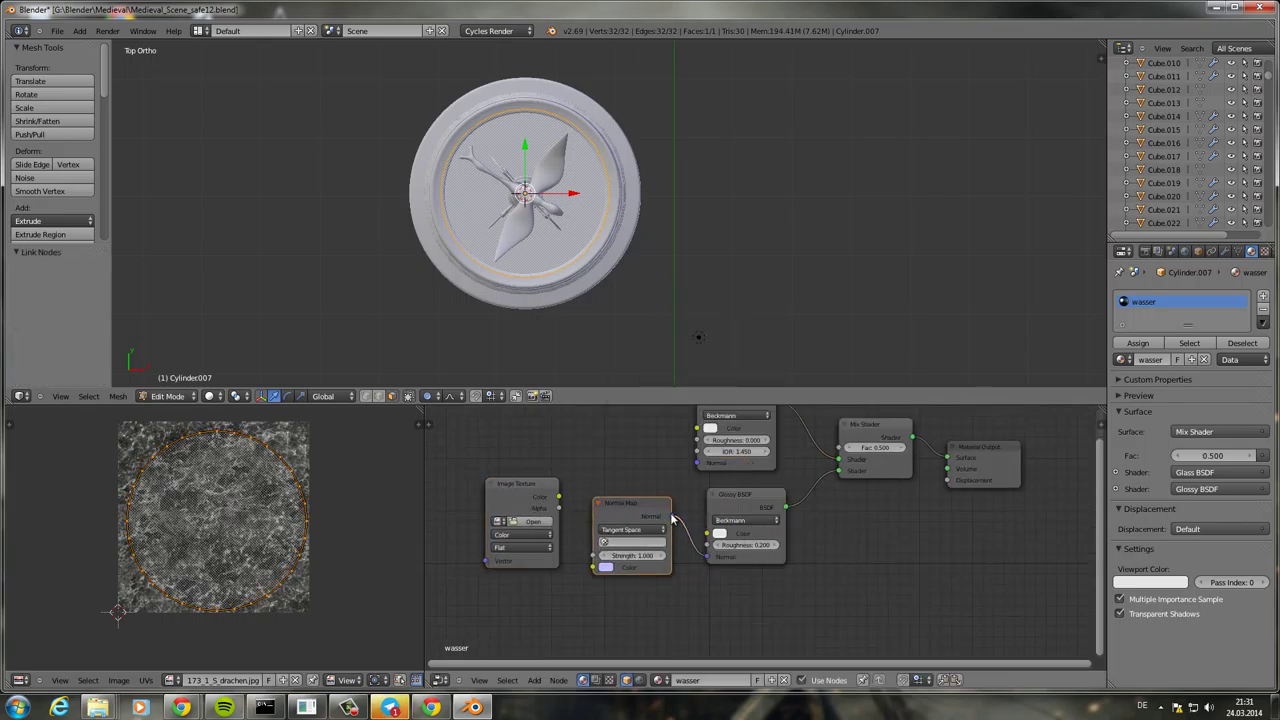
left_click_drag(558, 496, 596, 567)
left_click(533, 521)
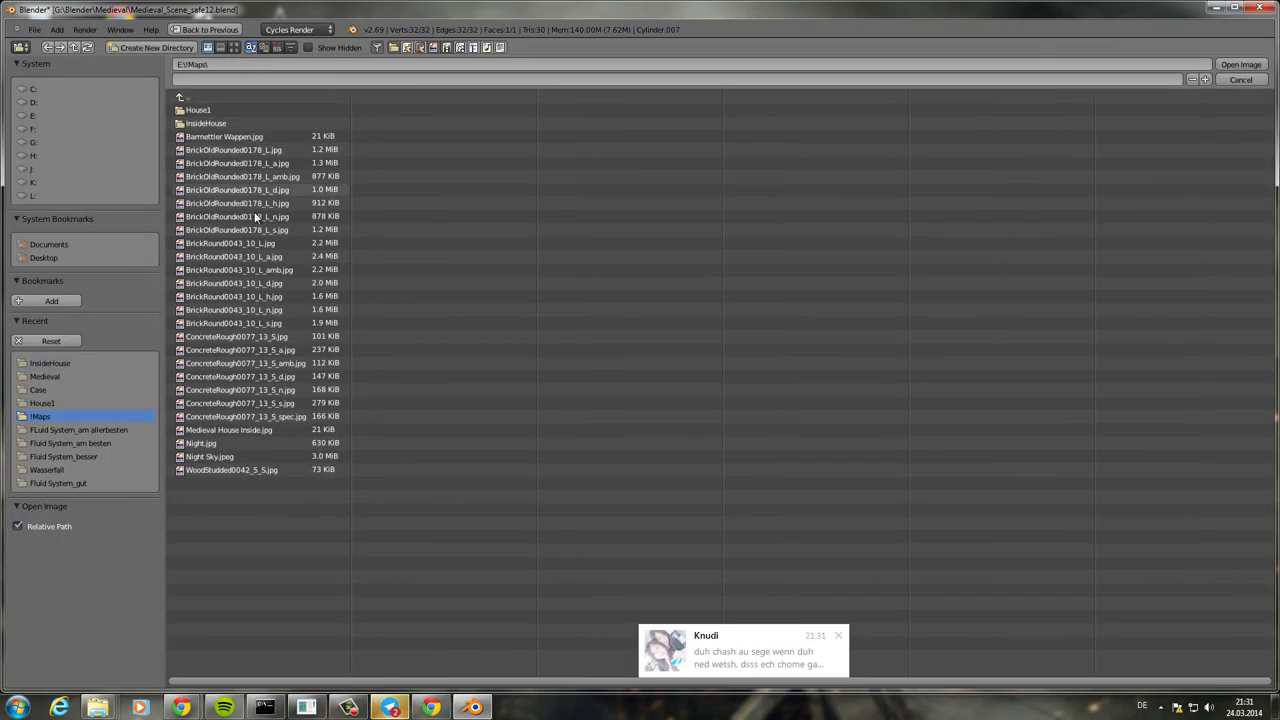
- Load the drachen image into the Image Texture node and frame the node layout
double_click(295, 390)
scroll(578, 535, "down", 1)
middle_click_drag(578, 535, 510, 569)
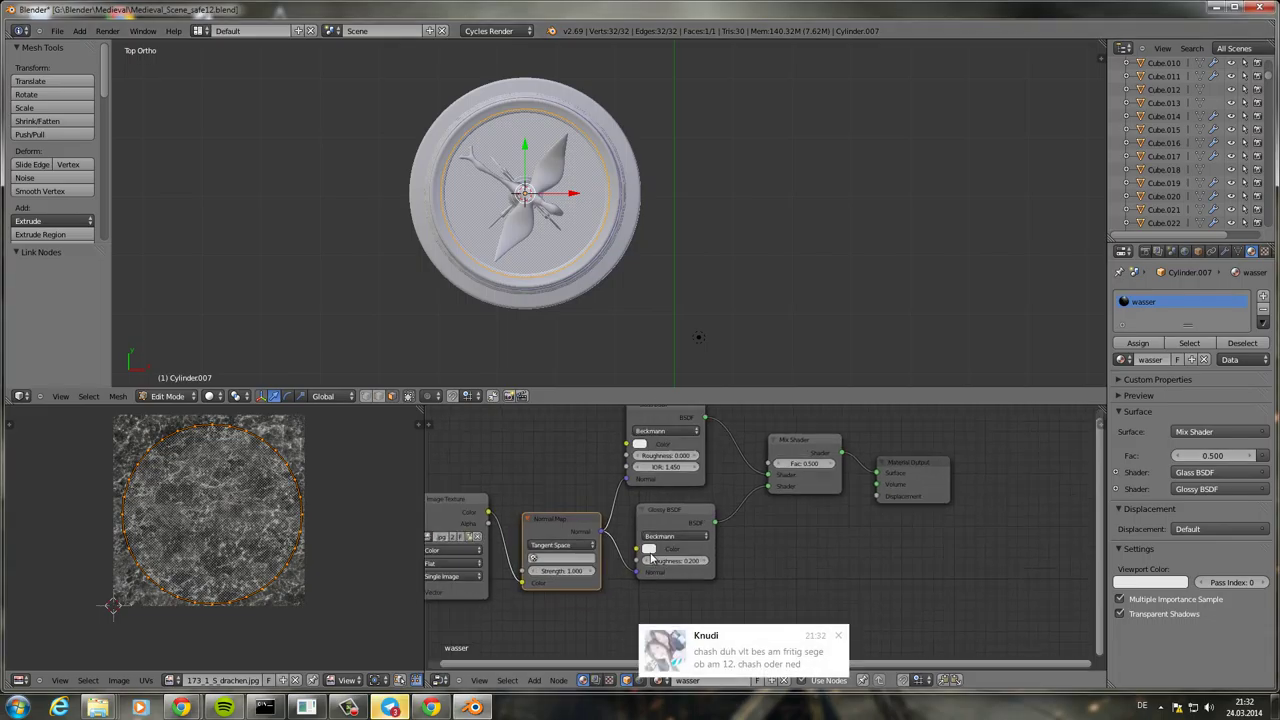
mouse_move(903, 610)
middle_mouse_down()
mouse_move(823, 583)
mouse_move(849, 569)
middle_mouse_up()
- Return to object mode and select the point lamp
middle_click_drag(700, 200, 668, 260)
scroll(668, 260, "up", 2)
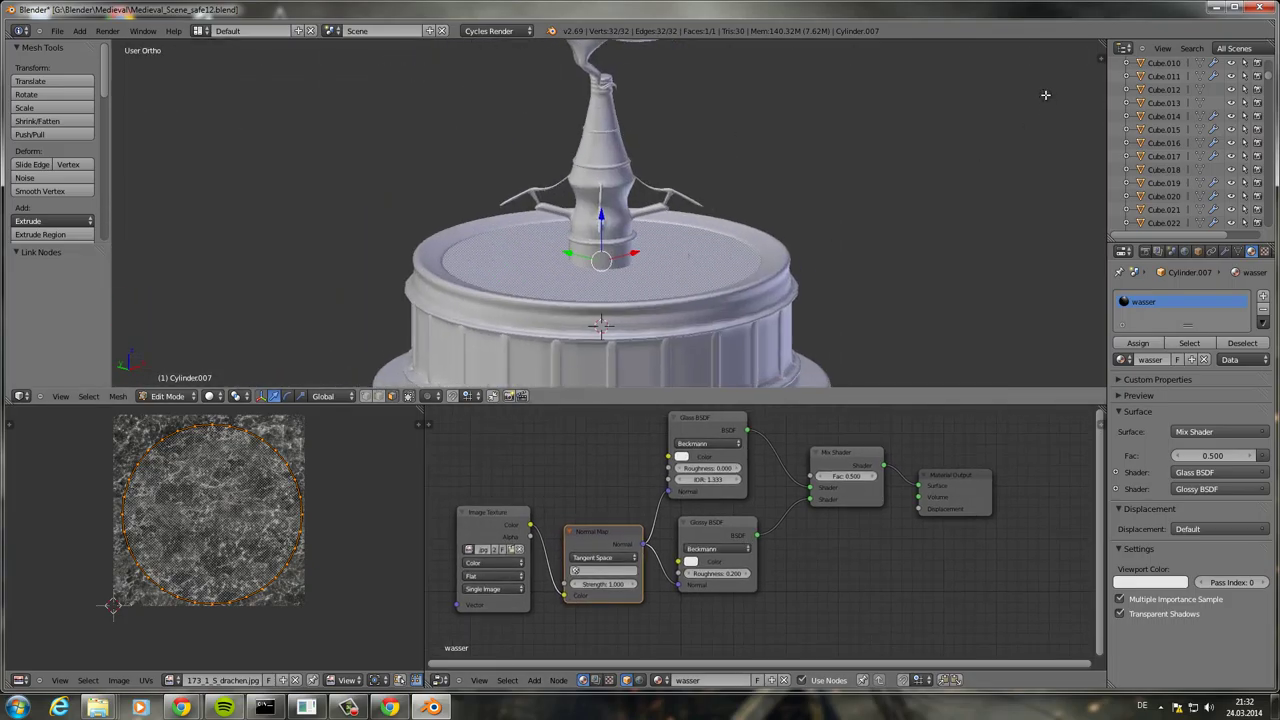
key("Tab")
right_click(966, 120)
left_click(222, 396)
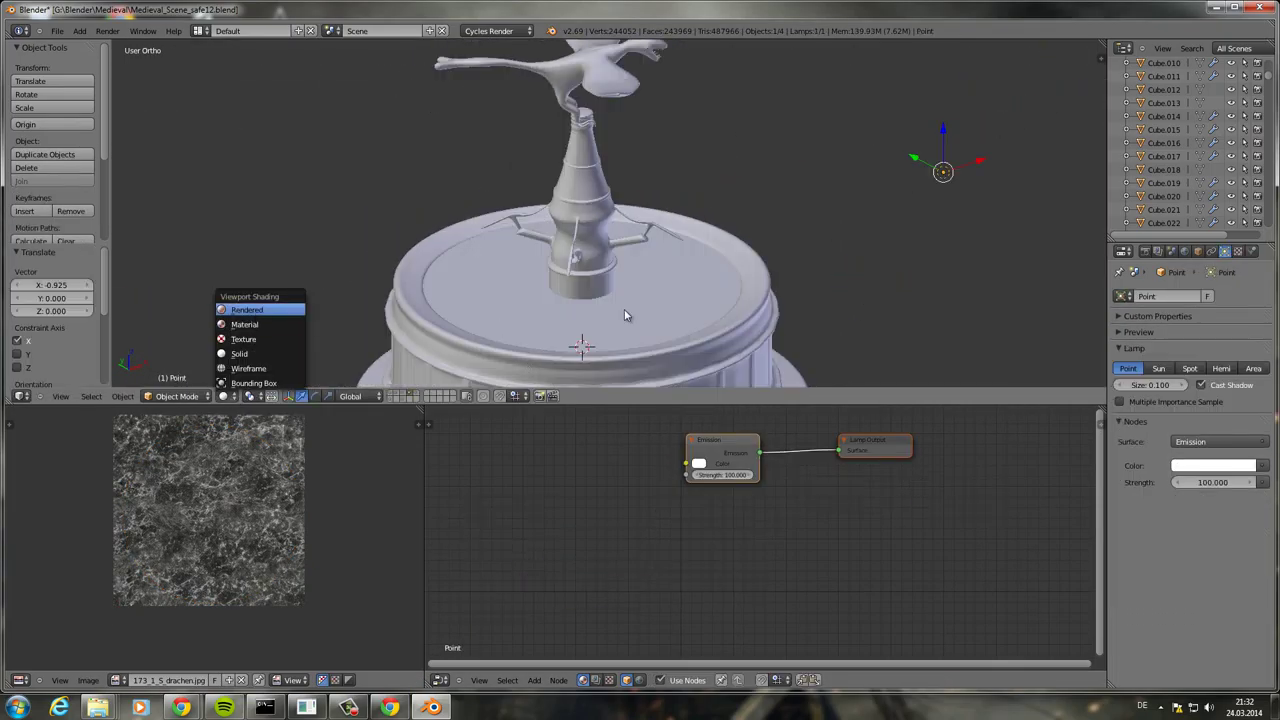
- Switch the viewport to Rendered shading and view the fountain through the scene camera
left_click(247, 310)
left_click(222, 396)
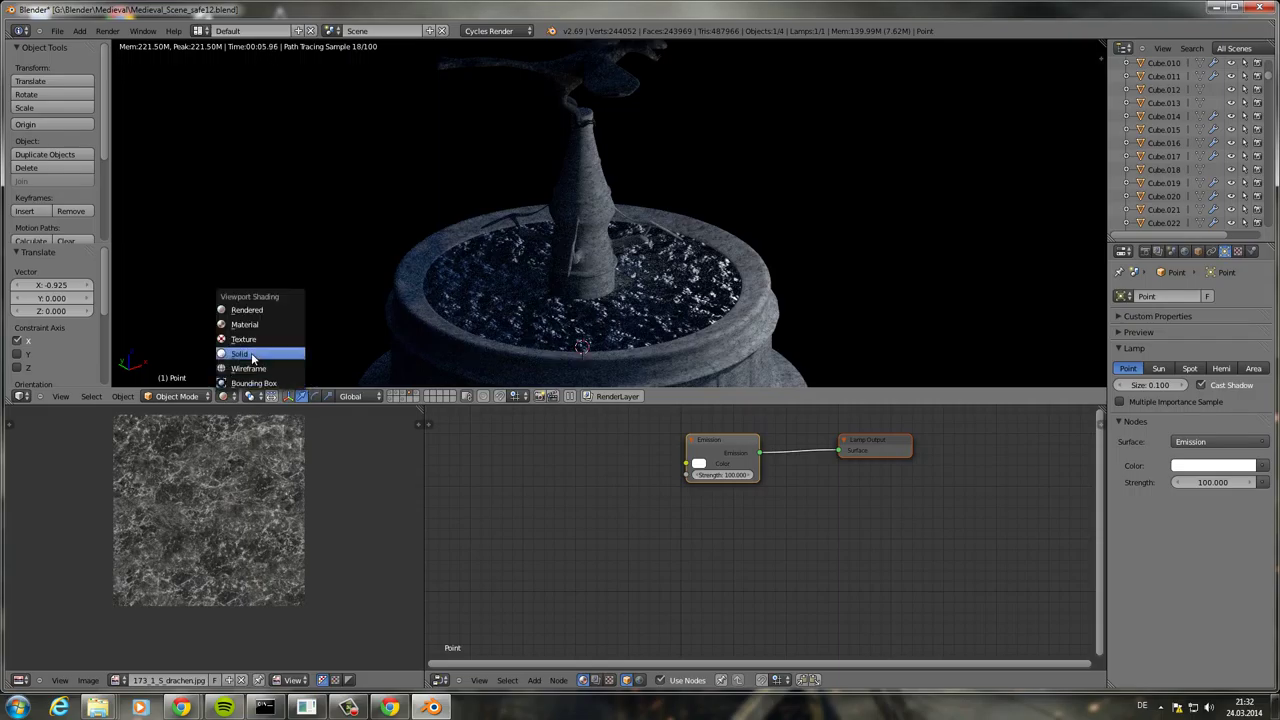
left_click(247, 310)
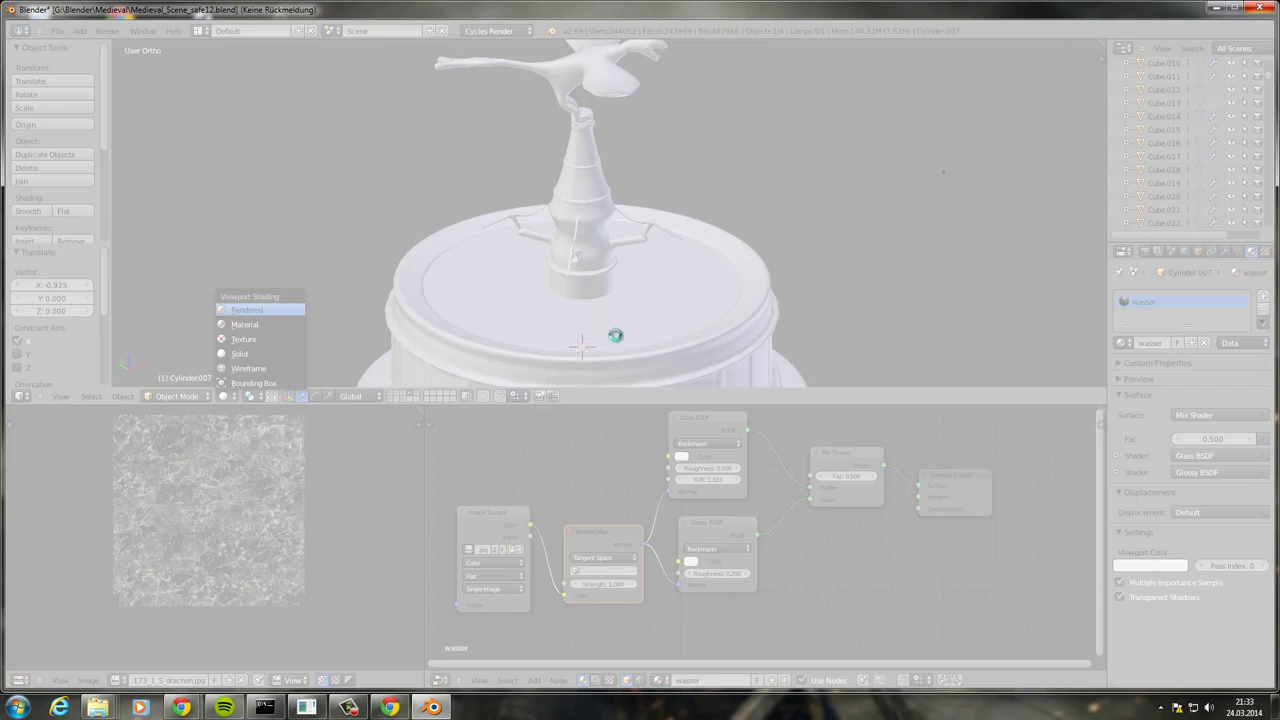
key("Tab")
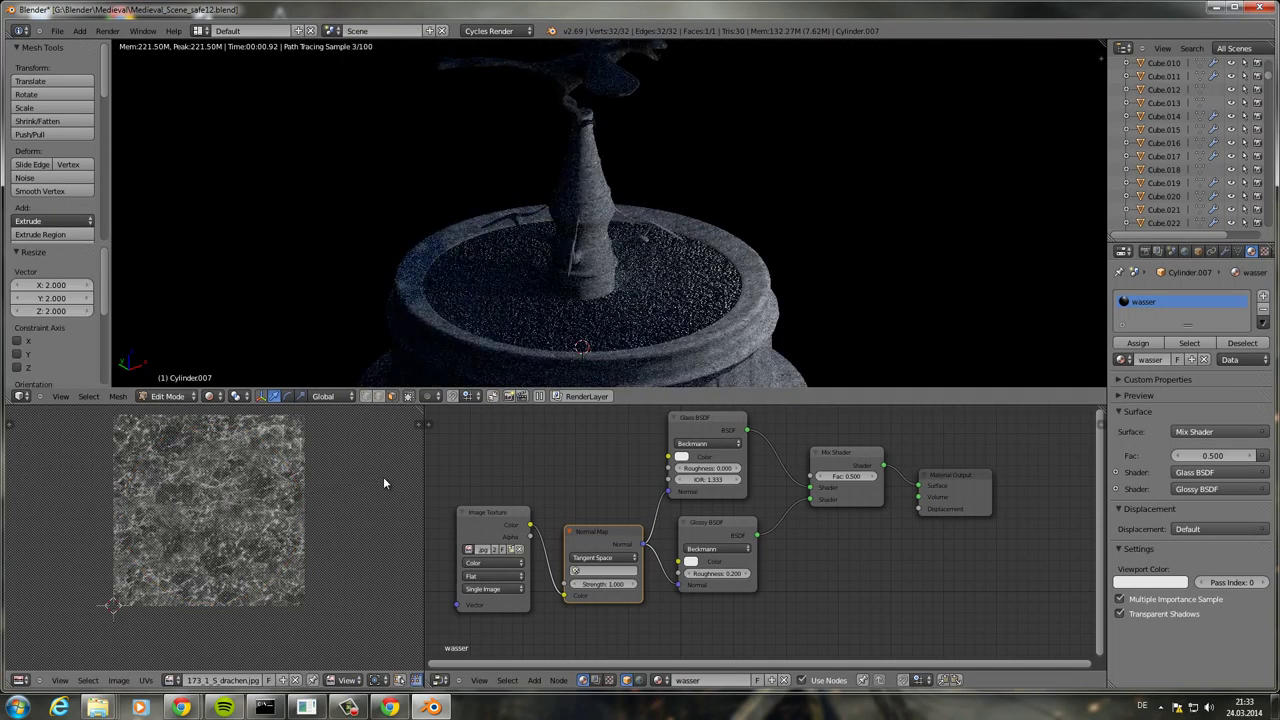
key("Tab")
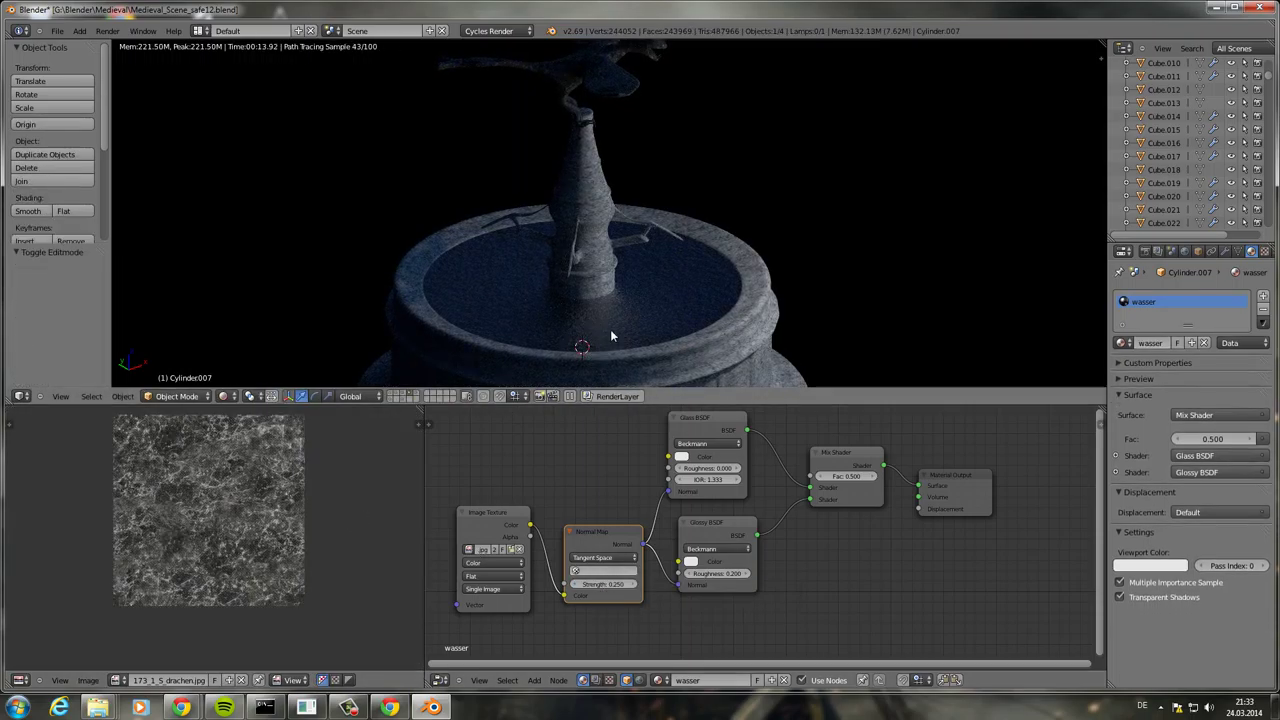
middle_click_drag(609, 334, 648, 318)
key("KP_0")
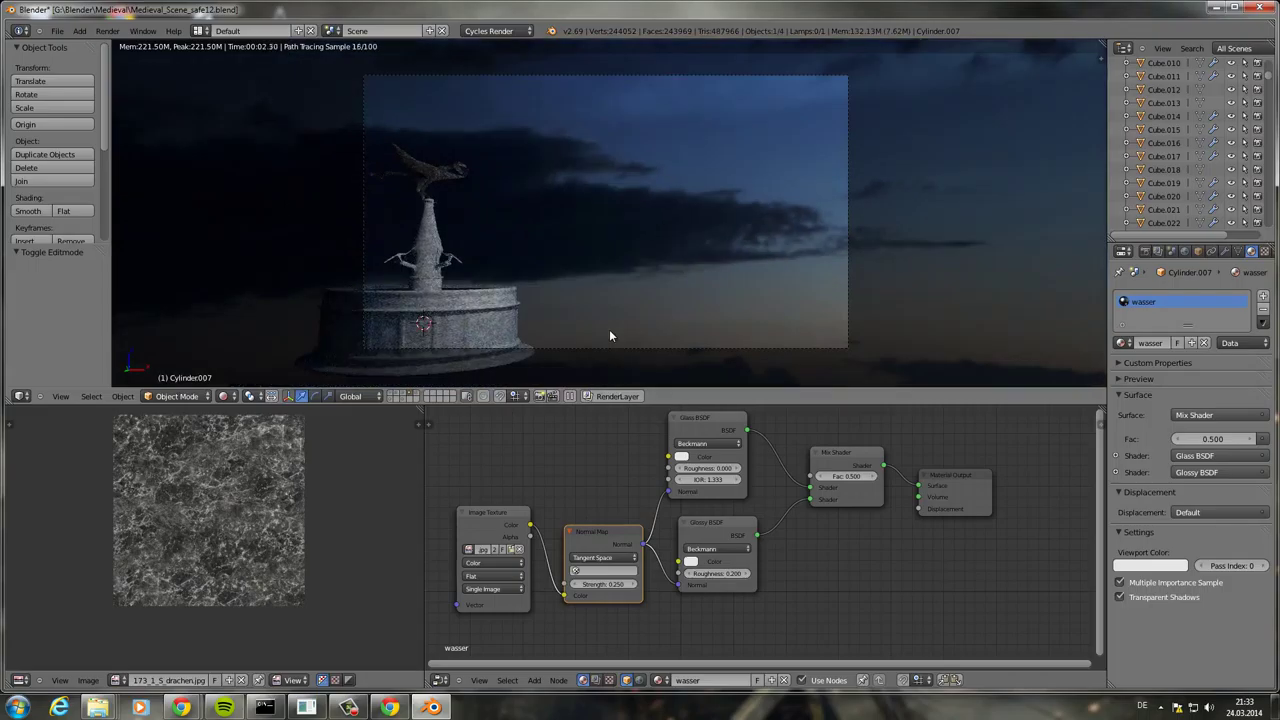
left_click(223, 396)
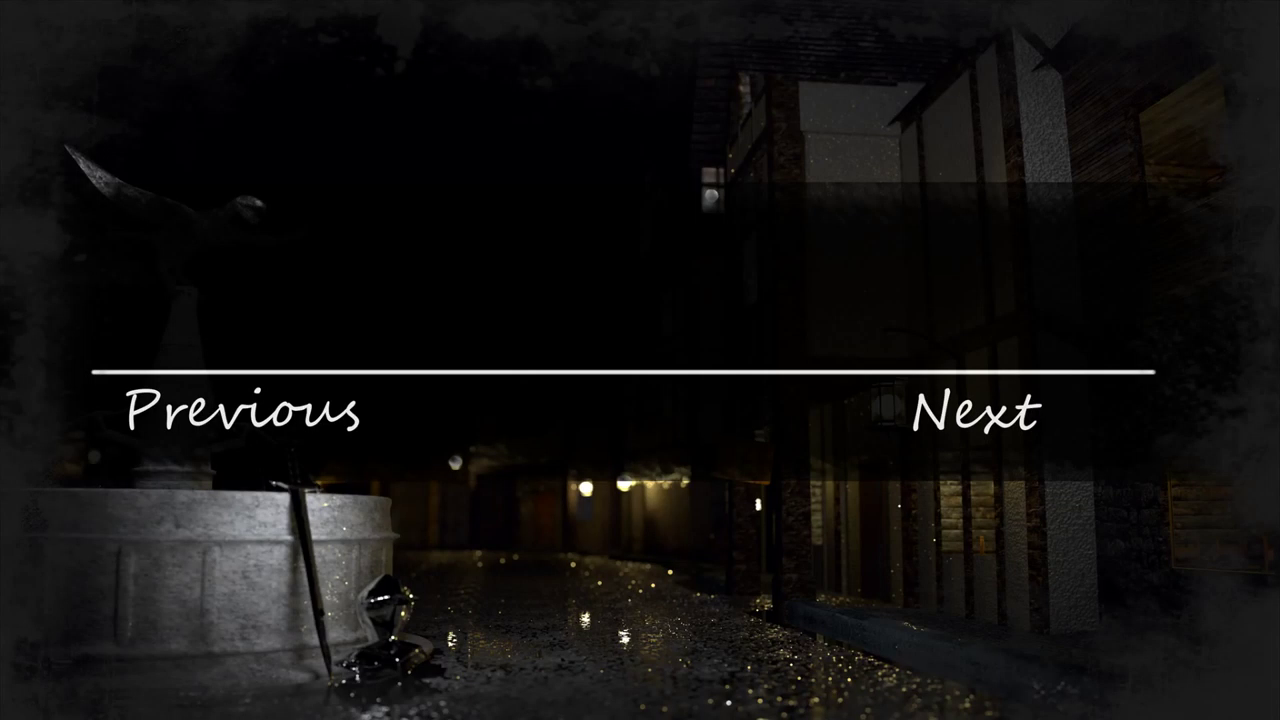